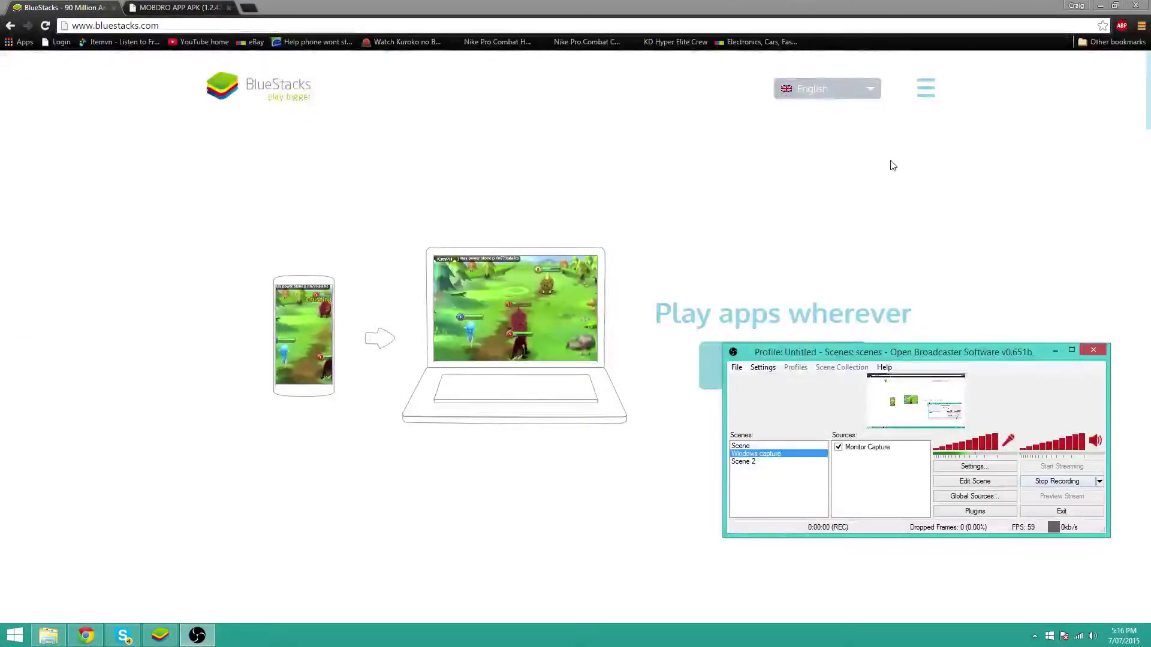
pyautogui.click(1003, 122)
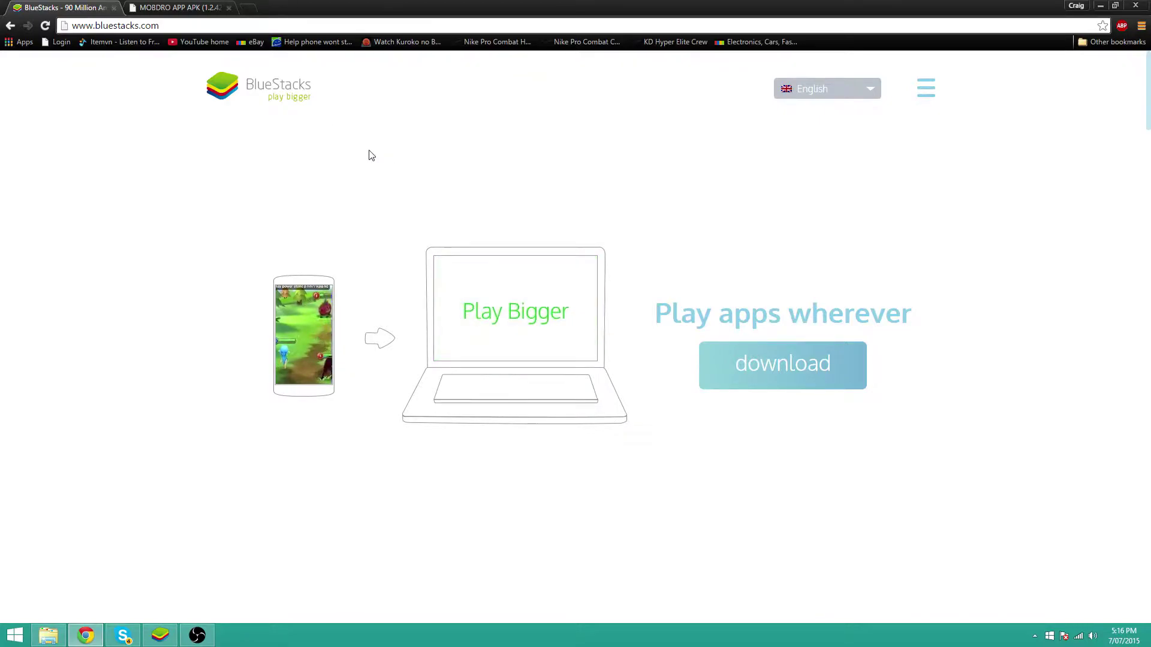
pyautogui.click(184, 25)
pyautogui.click(606, 213)
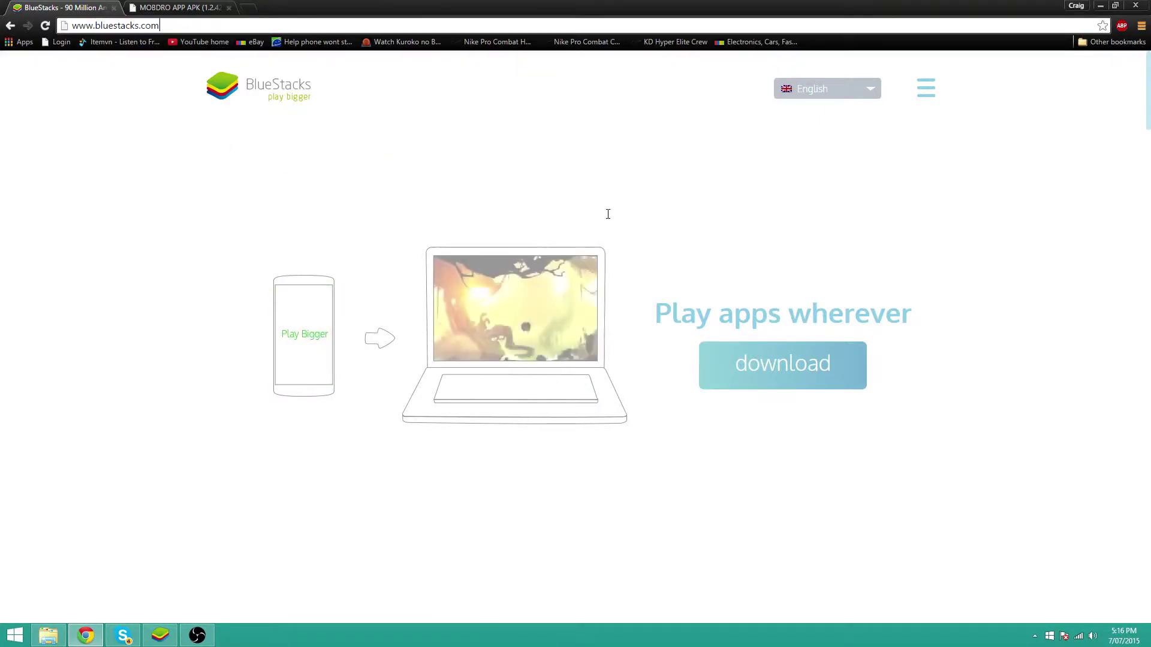
pyautogui.hotkey('ctrl', 'l')
pyautogui.press('End')
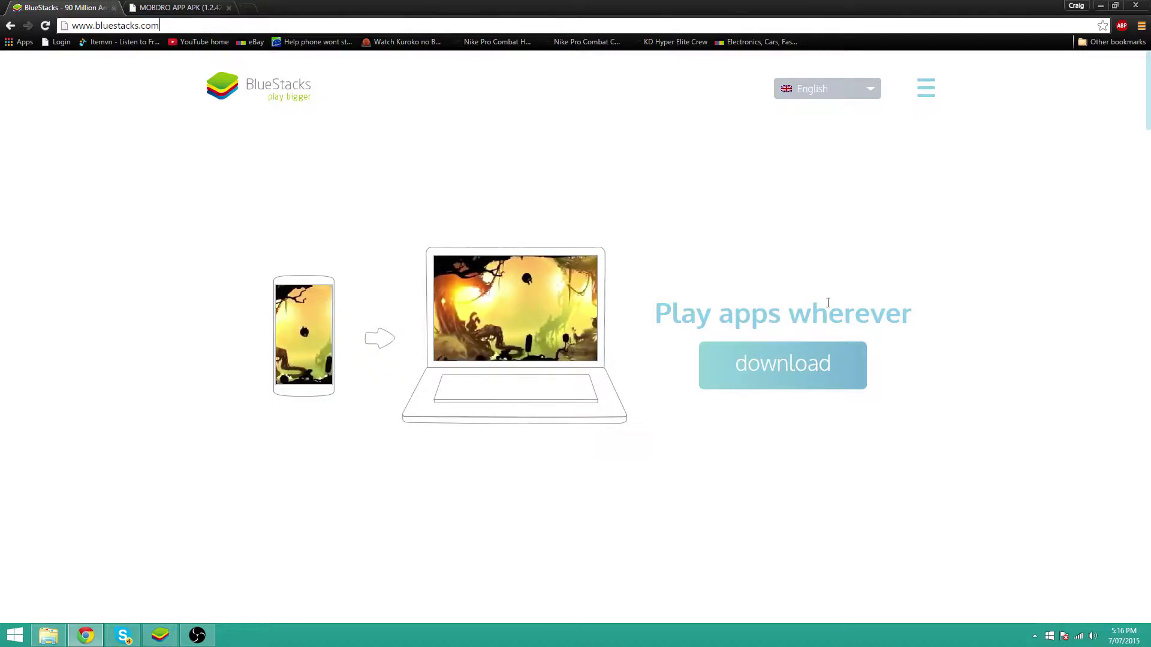
pyautogui.press('Return')
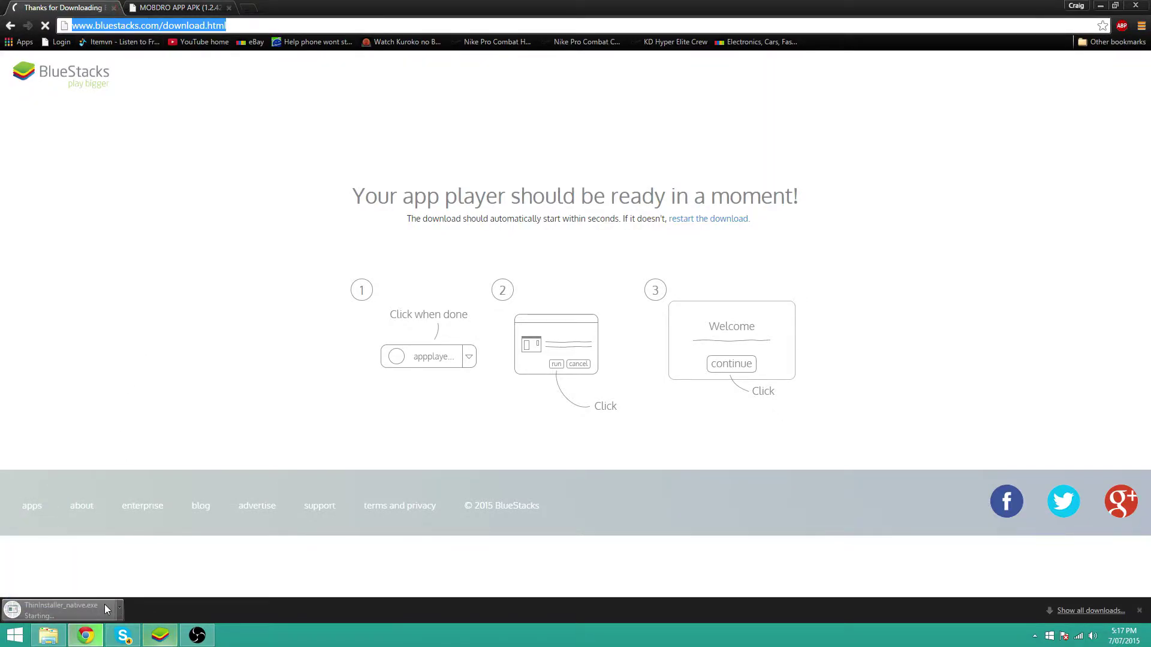
pyautogui.click(1138, 610)
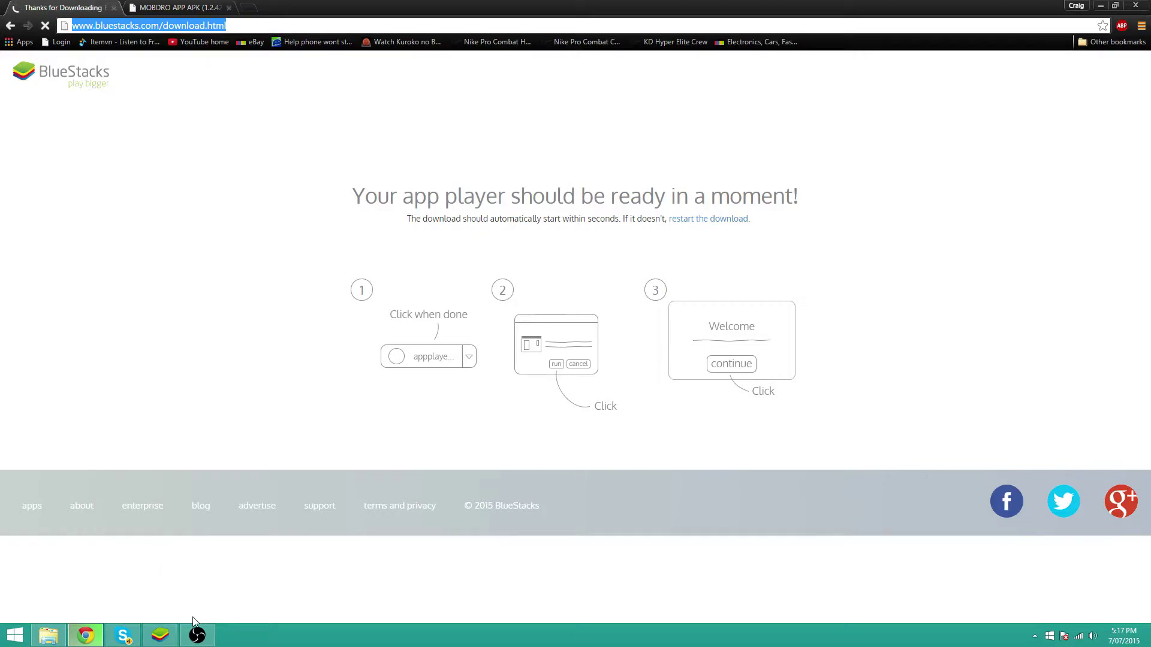
# - Switch to the BlueStacks App Player and reposition its window over the browser
pyautogui.click(160, 570)
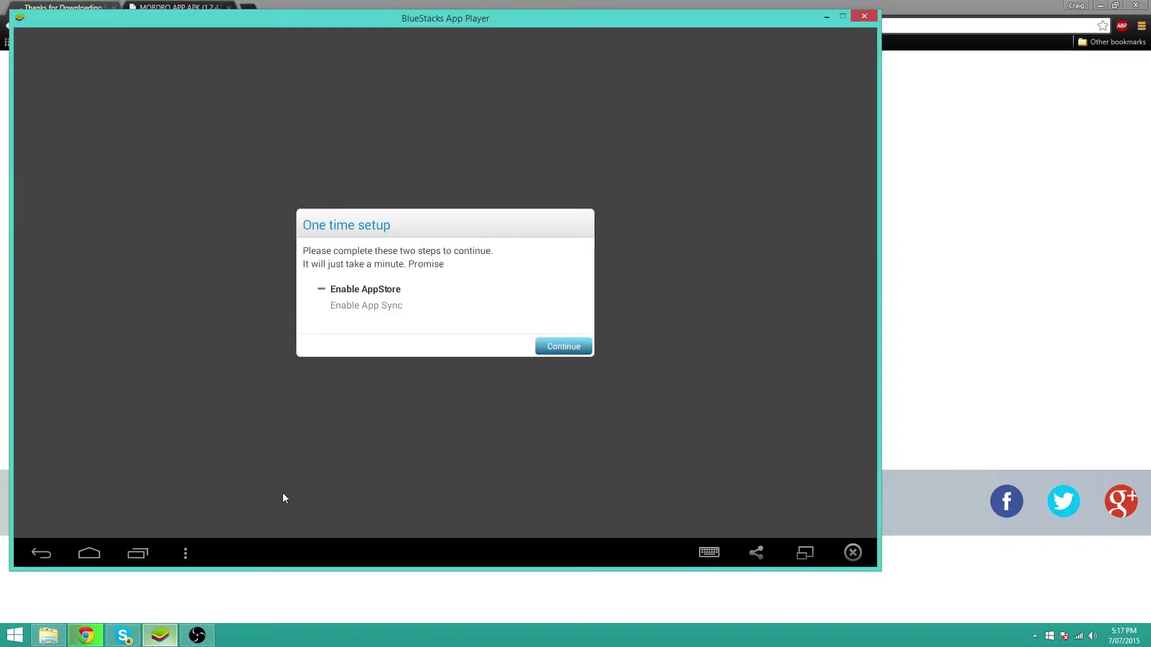
pyautogui.moveTo(669, 10); pyautogui.dragTo(941, 35)
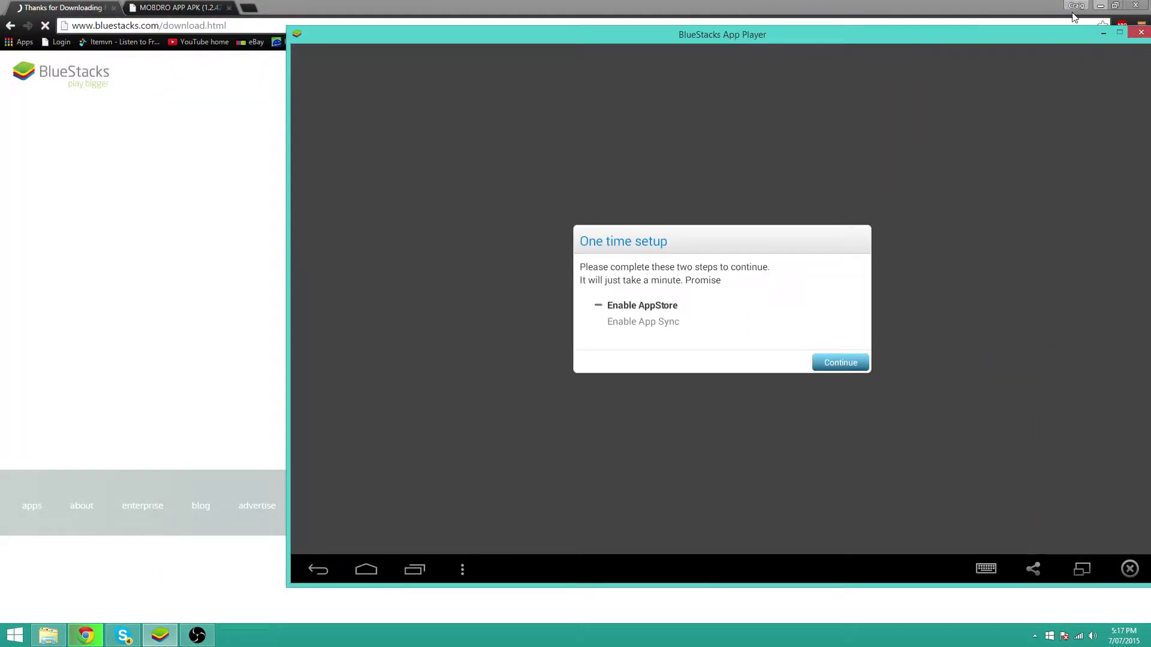
pyautogui.moveTo(1028, 41); pyautogui.dragTo(809, 28)
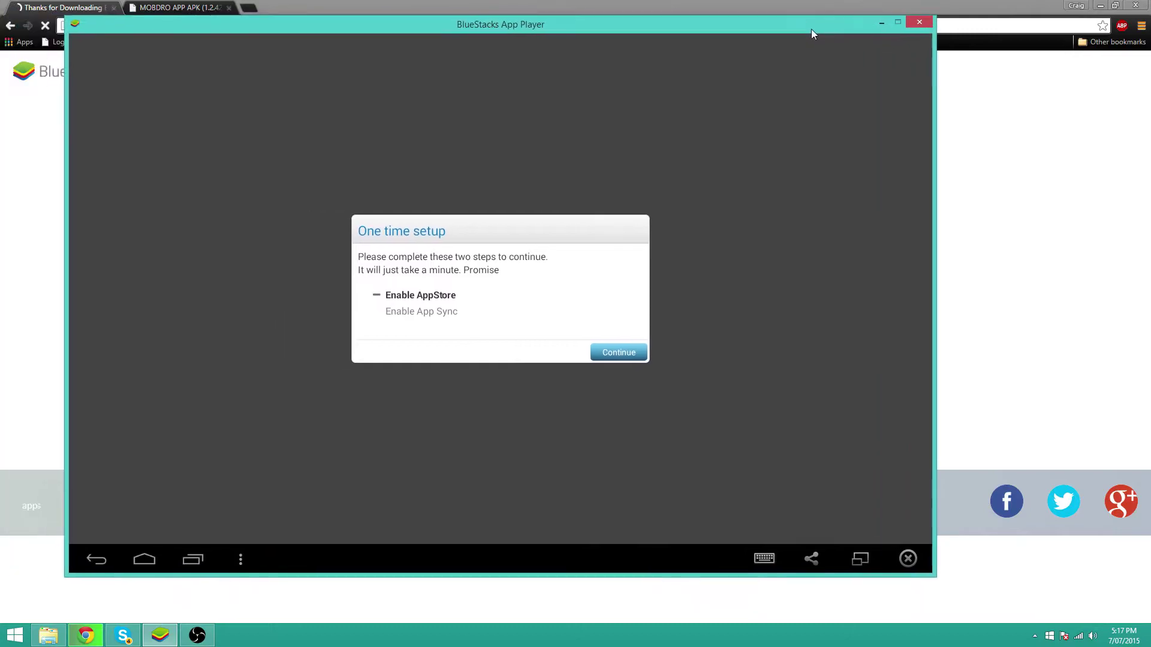
# - Continue the one-time setup to adding an existing Google account, leave it for the home screen, and reposition the window
pyautogui.click(625, 352)
pyautogui.click(91, 559)
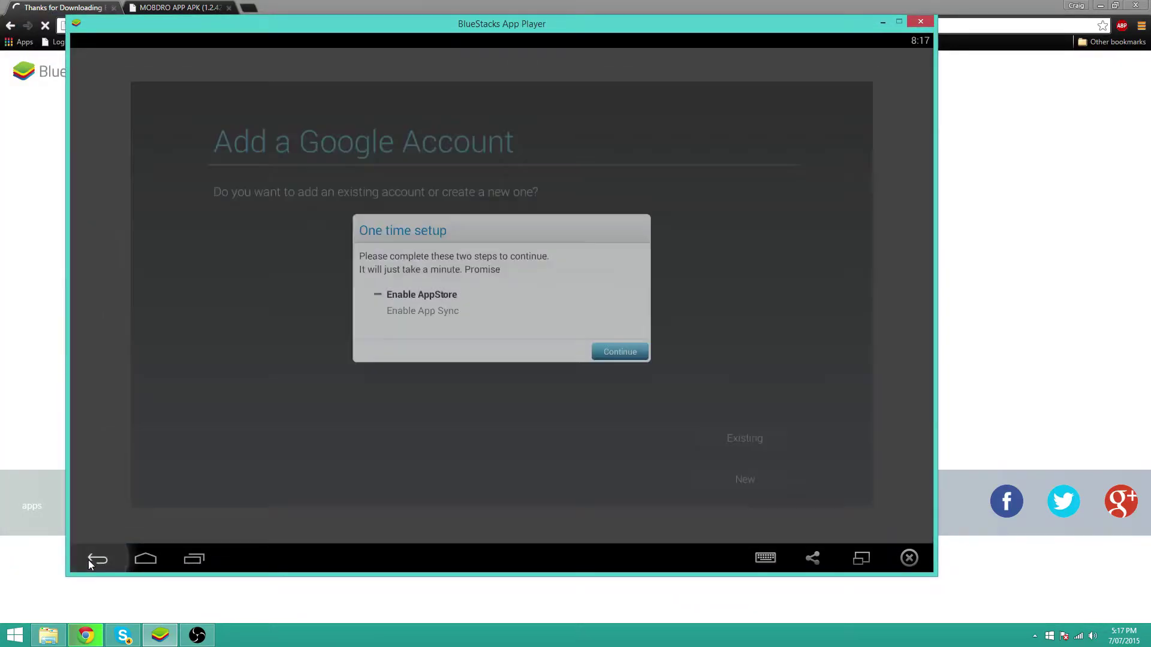
pyautogui.click(609, 356)
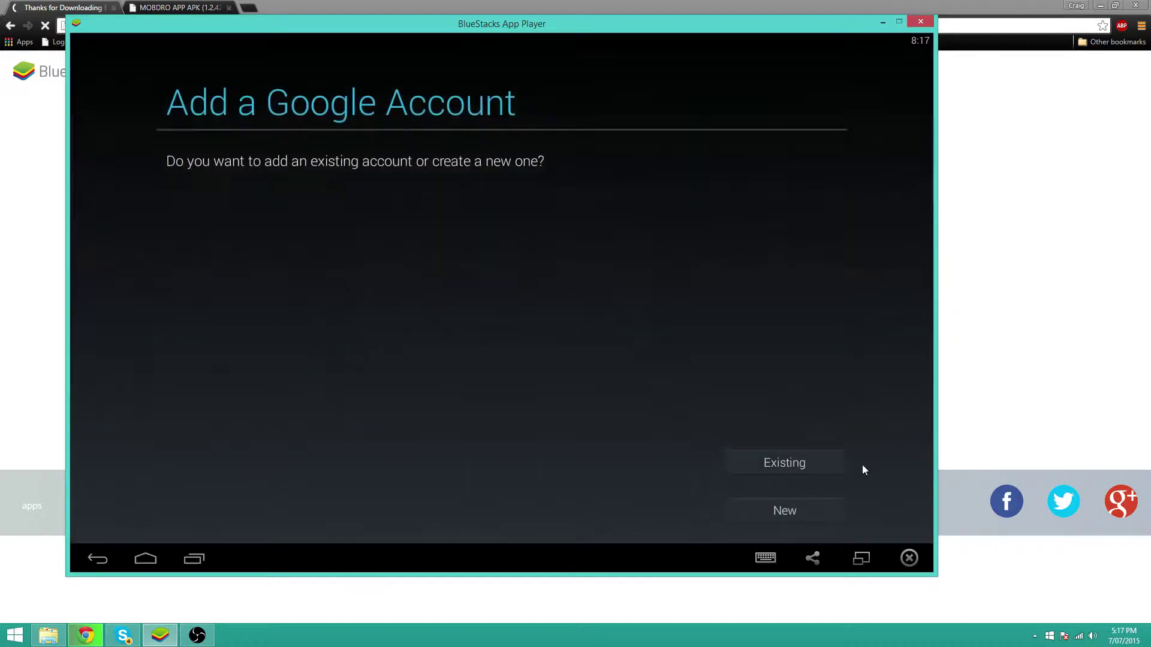
pyautogui.click(785, 463)
pyautogui.click(146, 559)
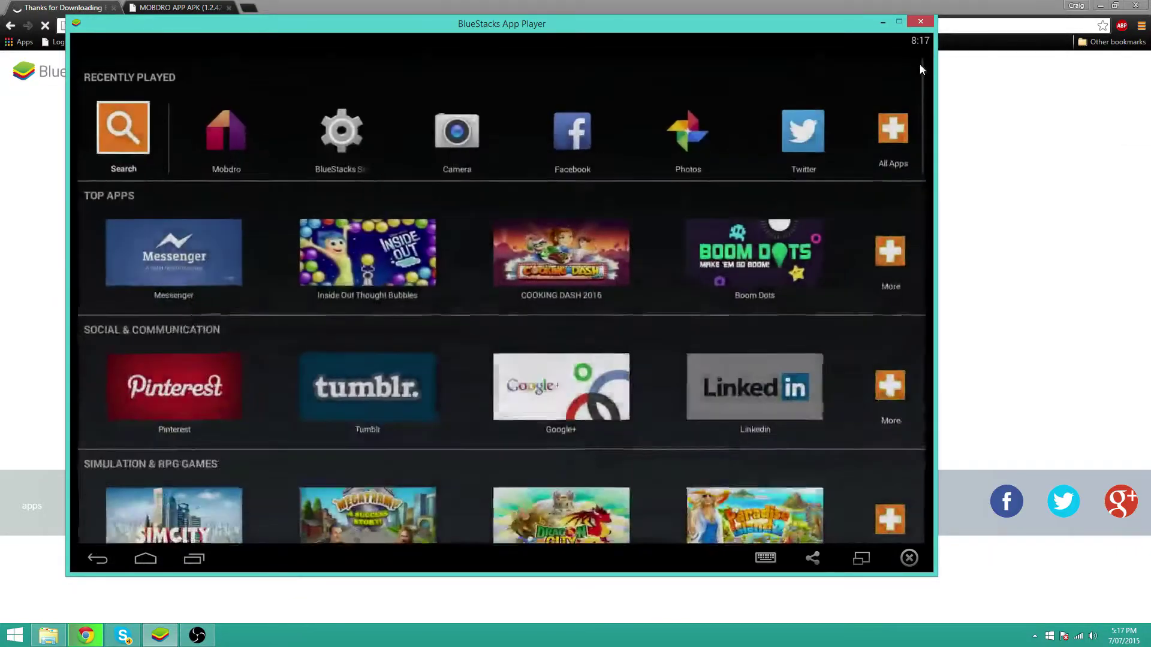
pyautogui.moveTo(770, 24); pyautogui.dragTo(813, 32)
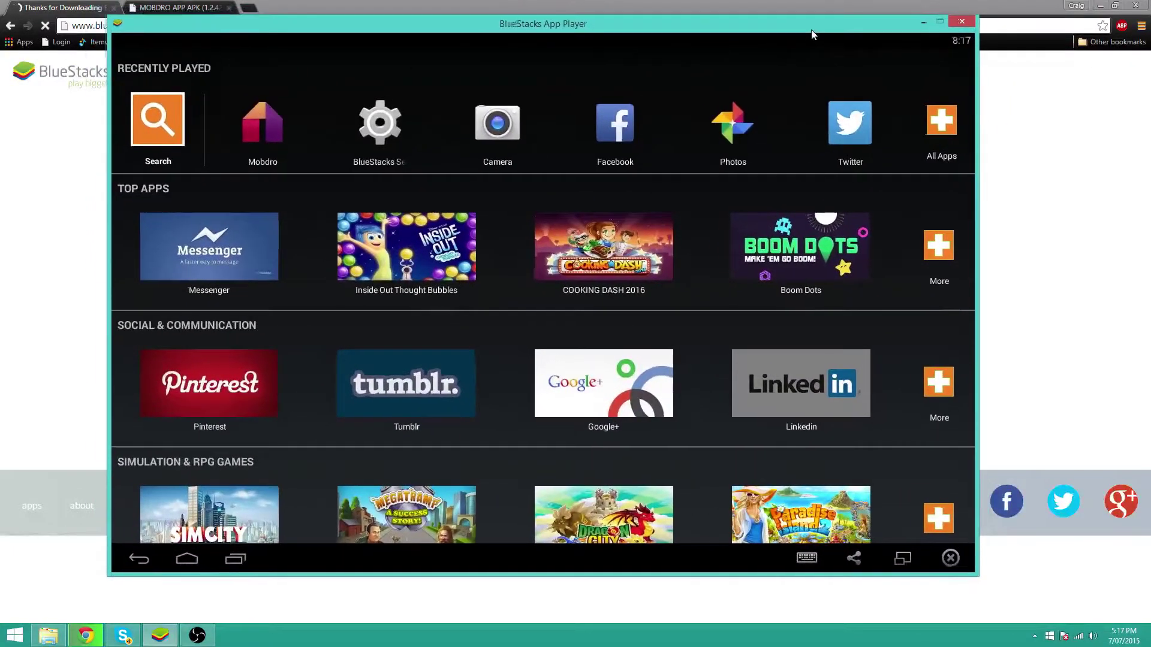
# - Switch to Chrome and locate the Download APK link on the Mobdro APK page at mobilesnack.net
pyautogui.click(27, 69)
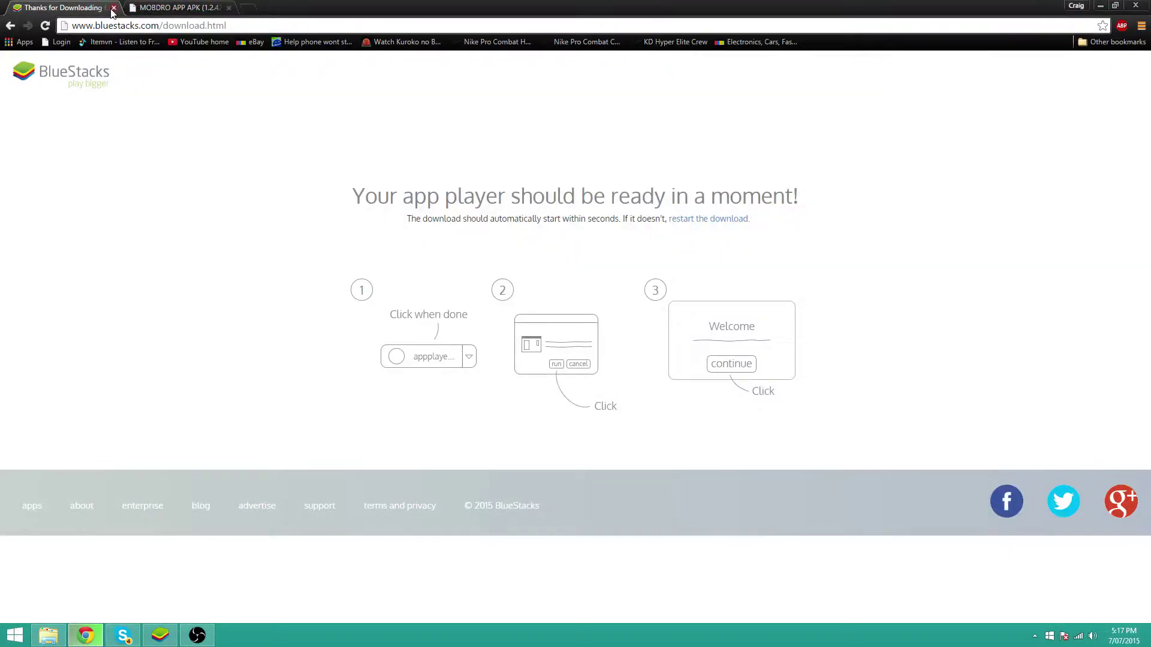
pyautogui.click(184, 7)
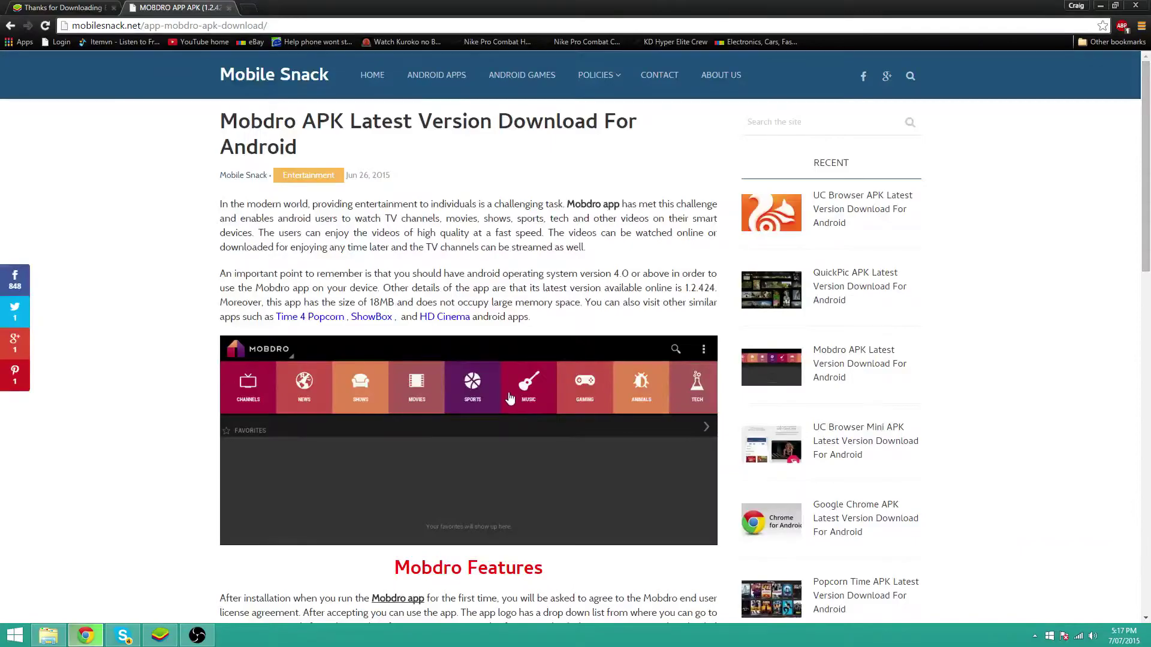
pyautogui.scroll(-8, 554, 400)
pyautogui.scroll(5, 554, 400)
pyautogui.scroll(-10, 419, 547)
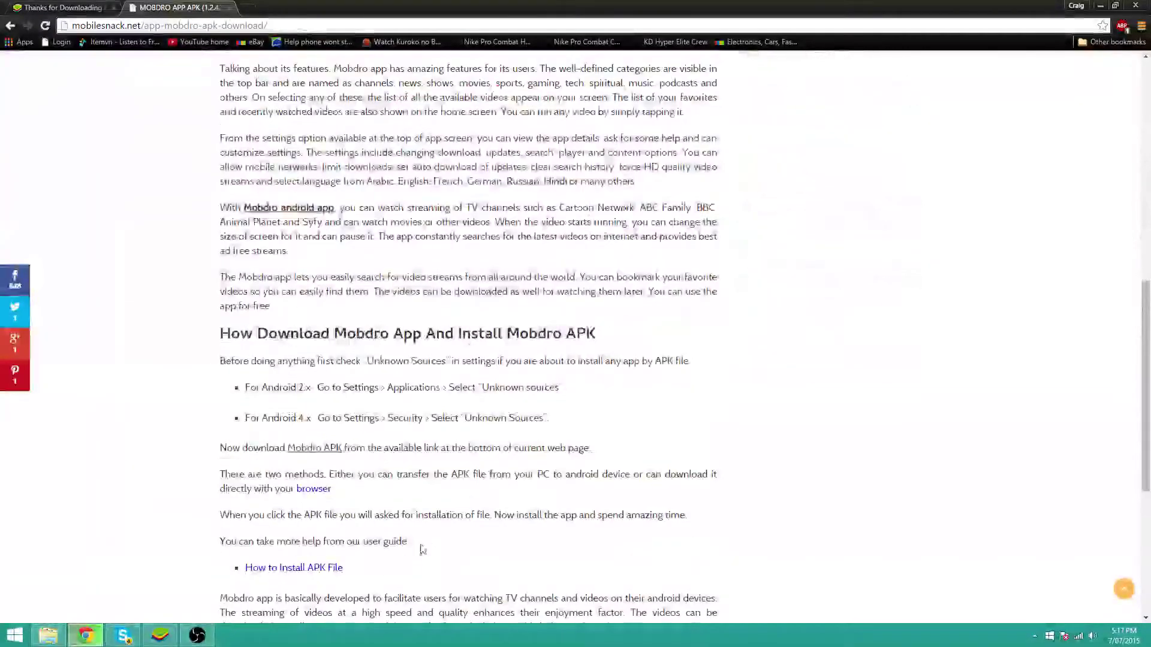
pyautogui.moveTo(300, 504); pyautogui.dragTo(214, 496)
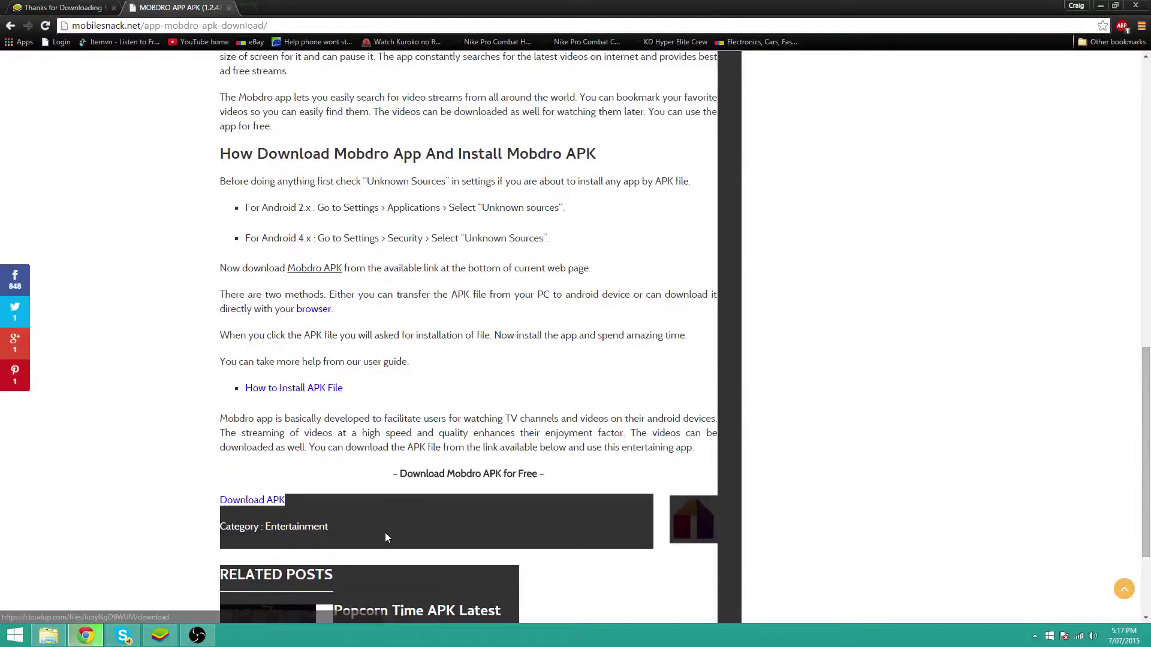
# - Open the Downloads folder in File Explorer and install mobdro-1.2.424-mobilesnack.net through BlueStacks
pyautogui.click(48, 635)
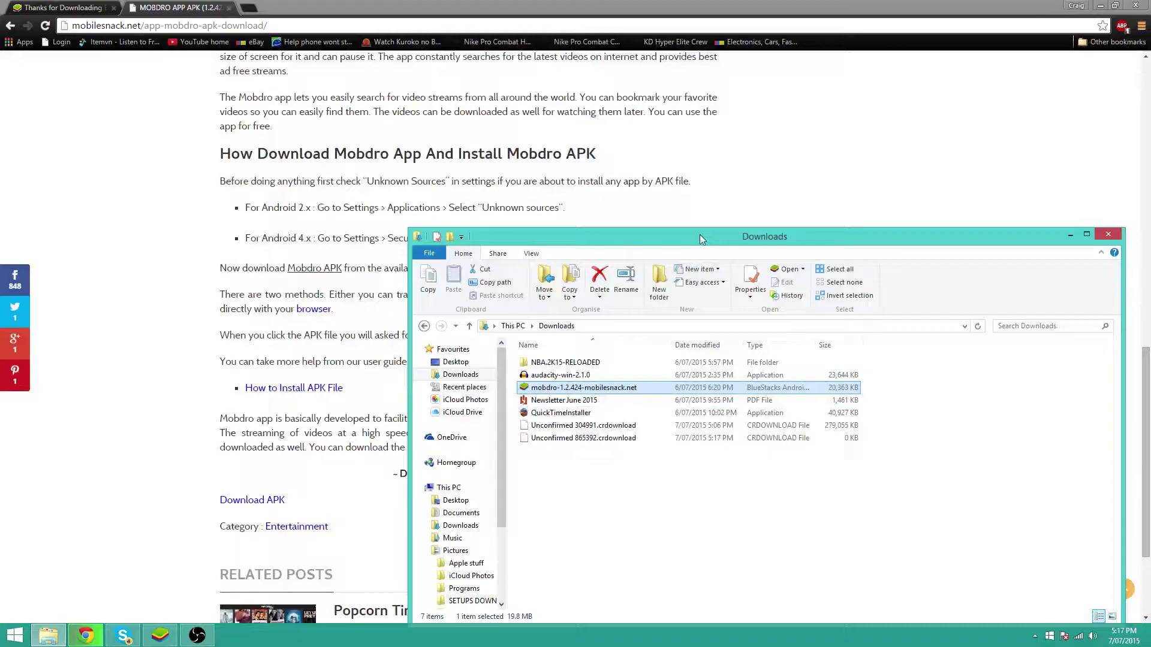
pyautogui.moveTo(699, 237); pyautogui.dragTo(672, 223)
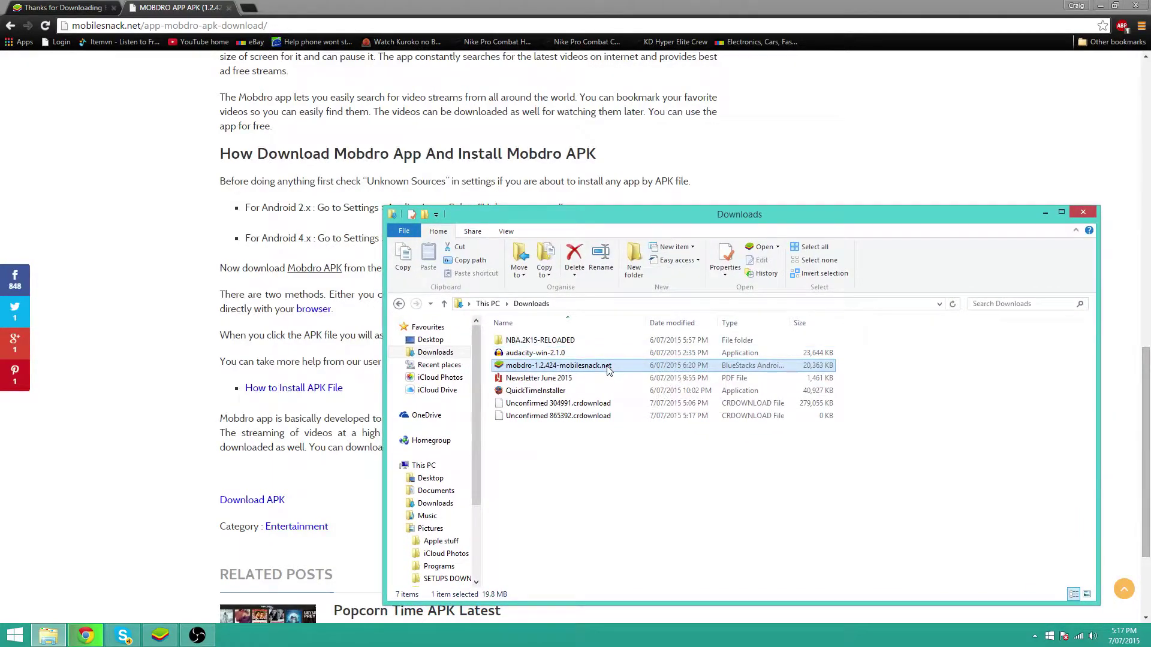
pyautogui.moveTo(868, 362); pyautogui.dragTo(498, 363)
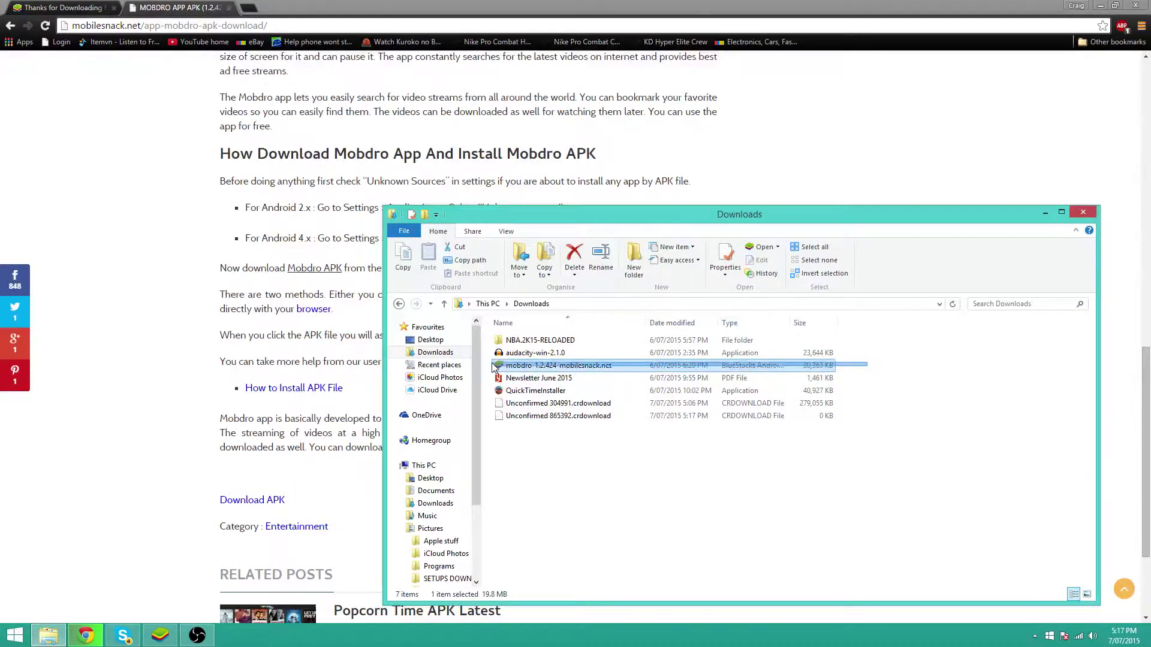
pyautogui.doubleClick(793, 367)
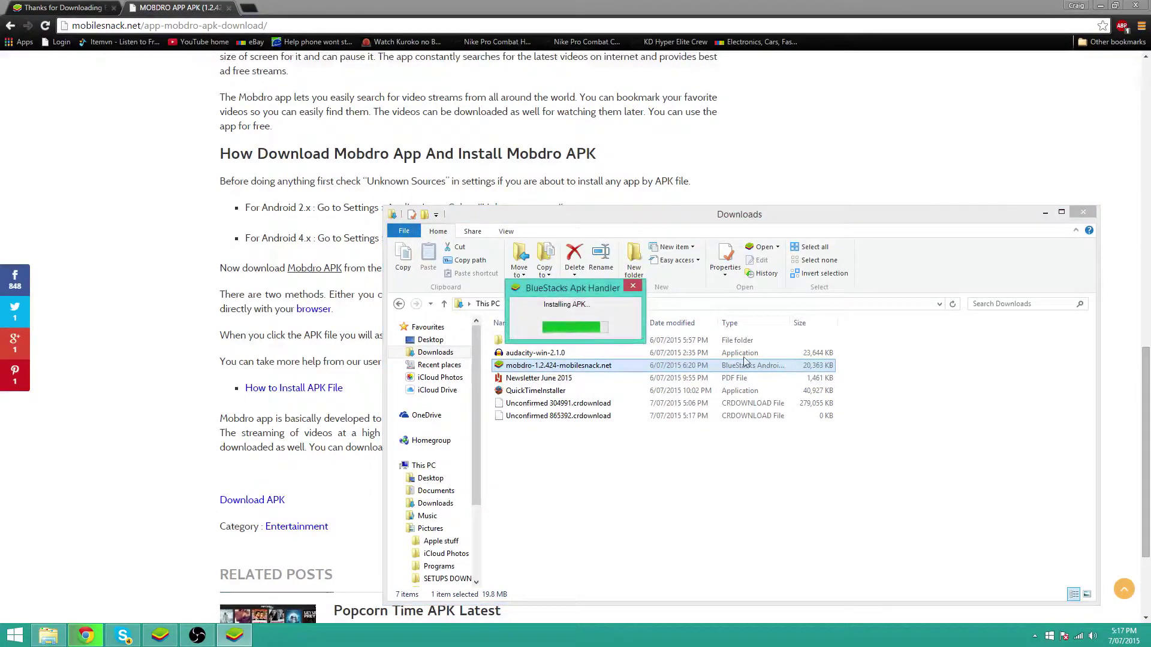
pyautogui.click(626, 287)
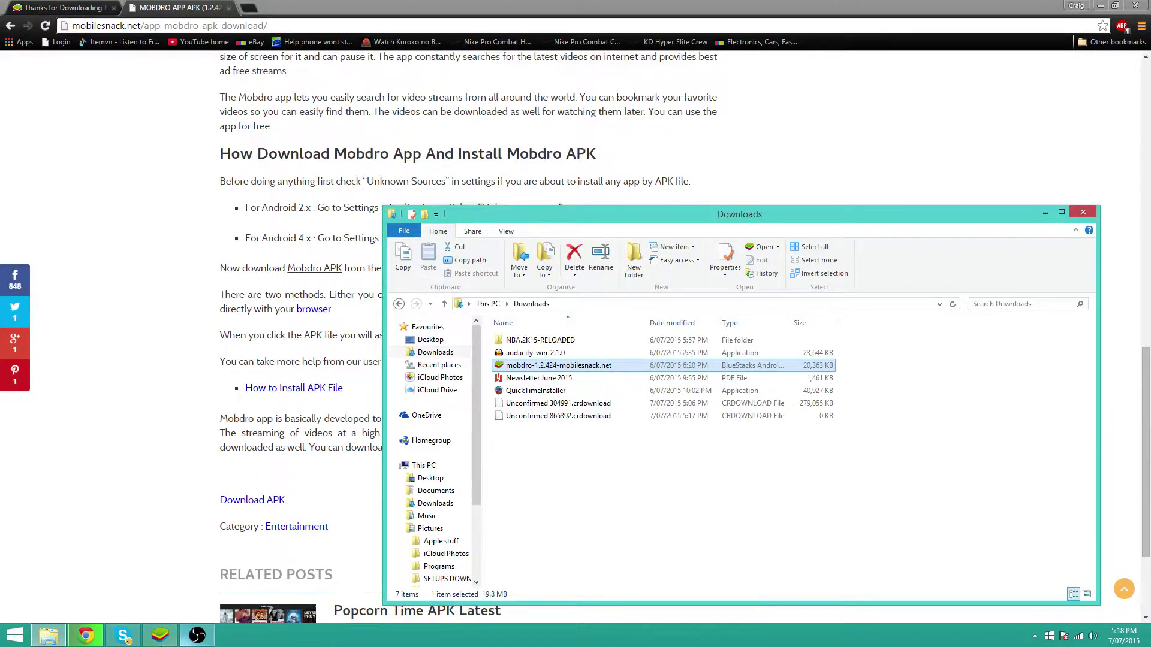
pyautogui.moveTo(160, 644)
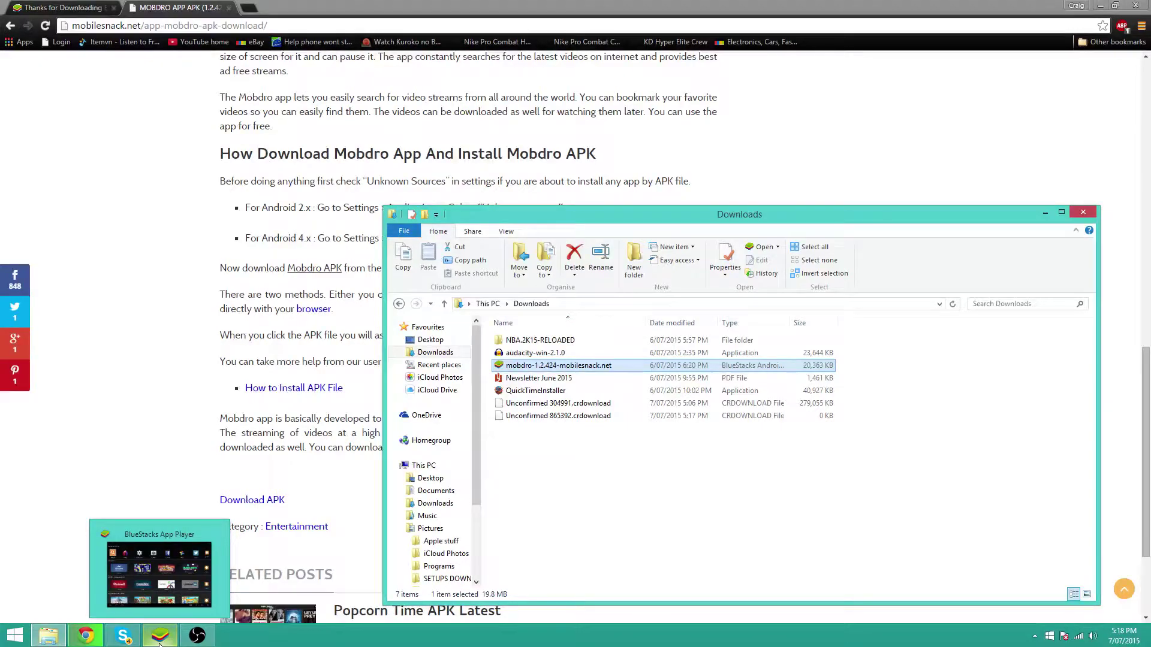
pyautogui.click(270, 474)
pyautogui.scroll(12, 269, 473)
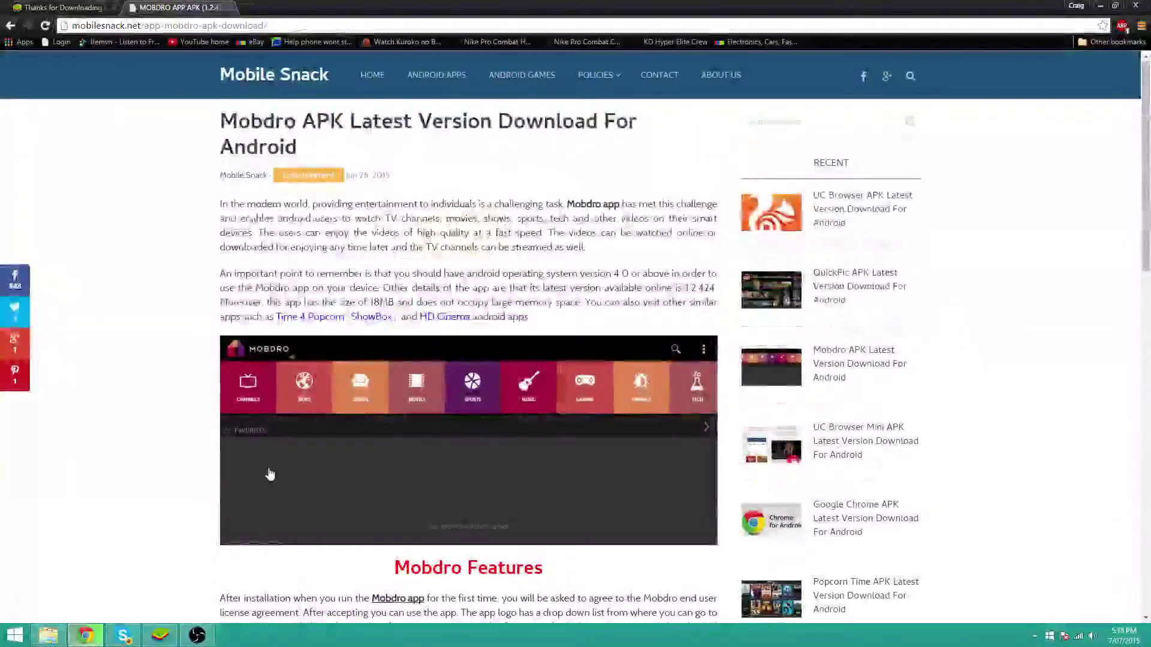
pyautogui.scroll(-12, 219, 554)
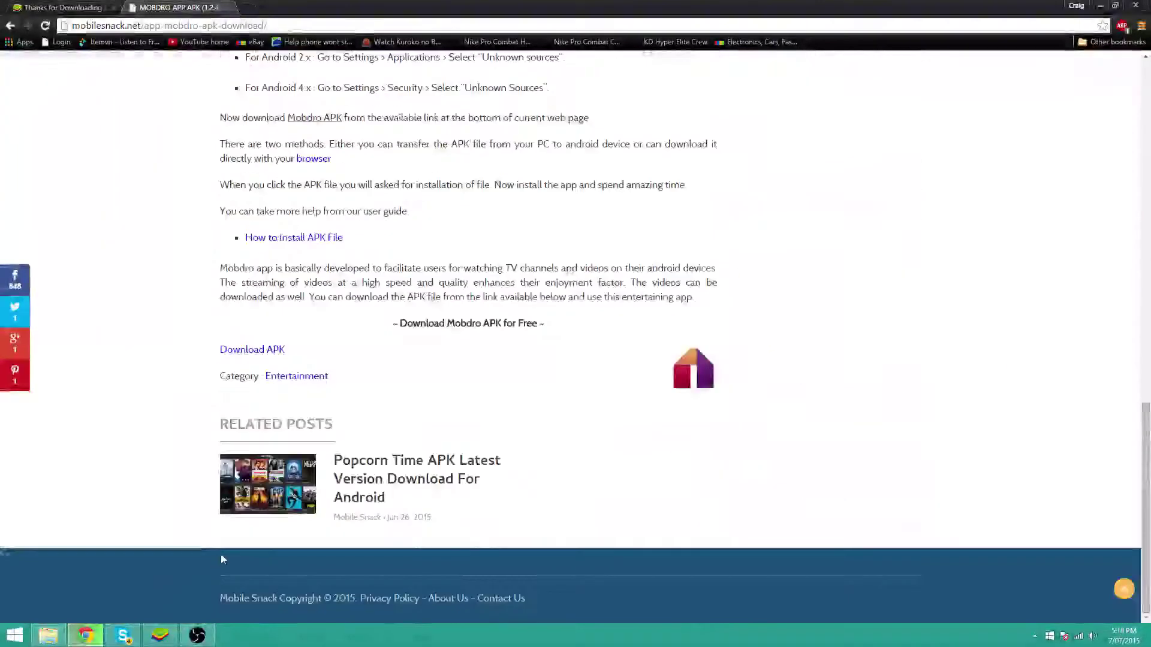
pyautogui.scroll(10, 205, 609)
# - Switch to the BlueStacks App Player and launch Mobdro from the full list of installed apps
pyautogui.click(160, 635)
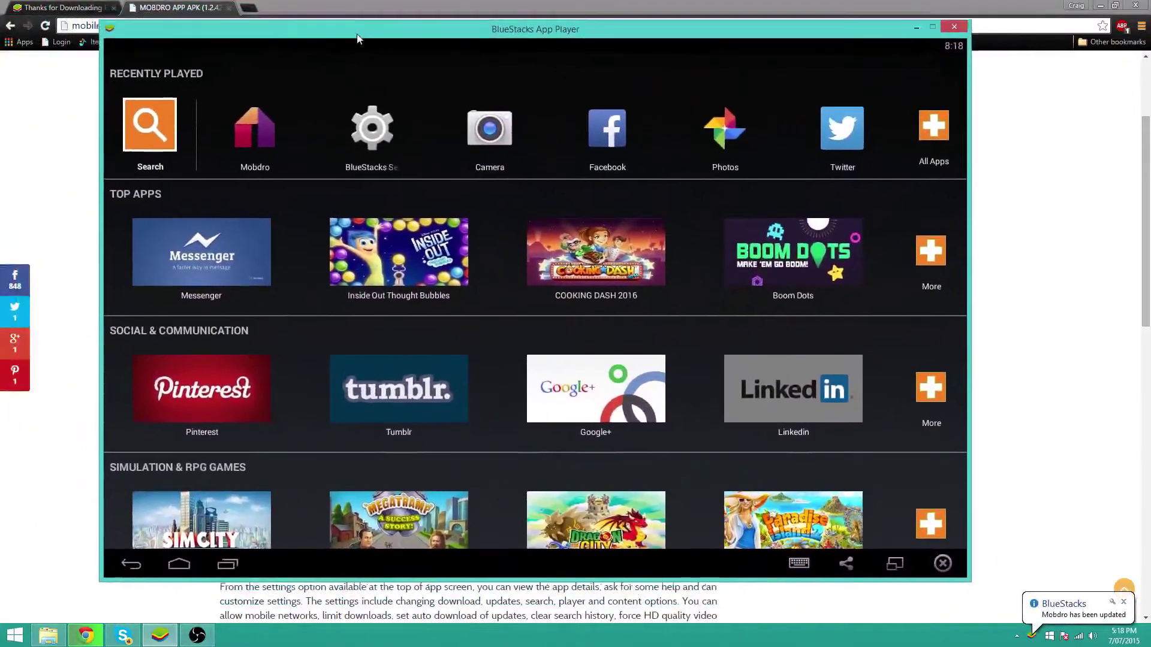
pyautogui.click(930, 130)
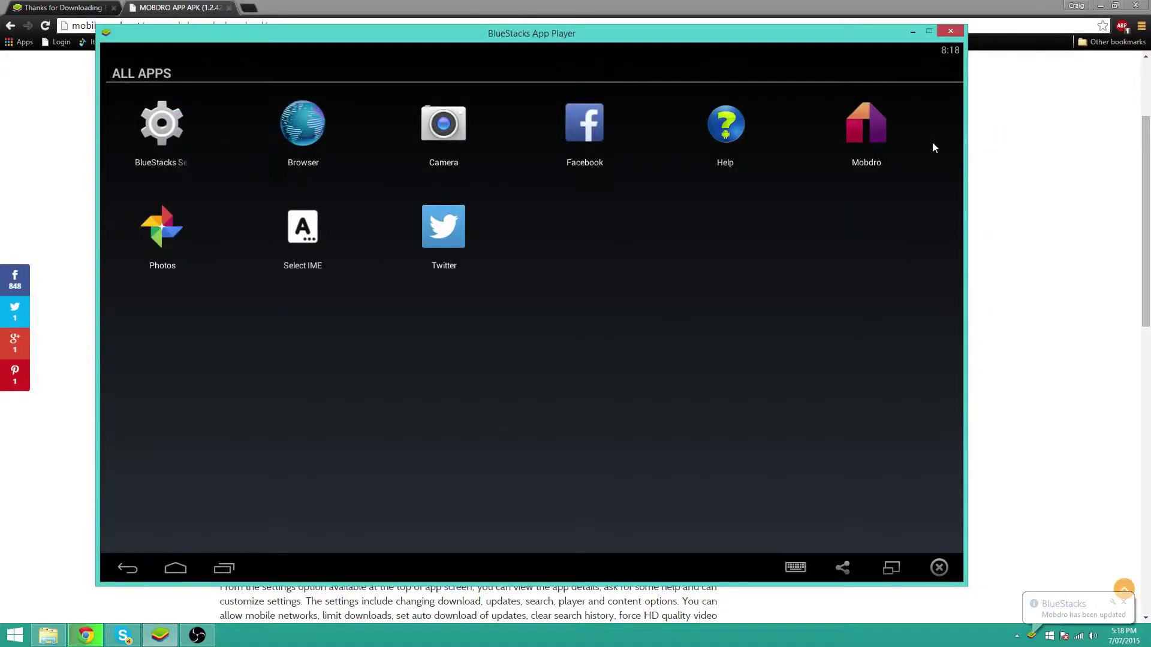
pyautogui.click(866, 126)
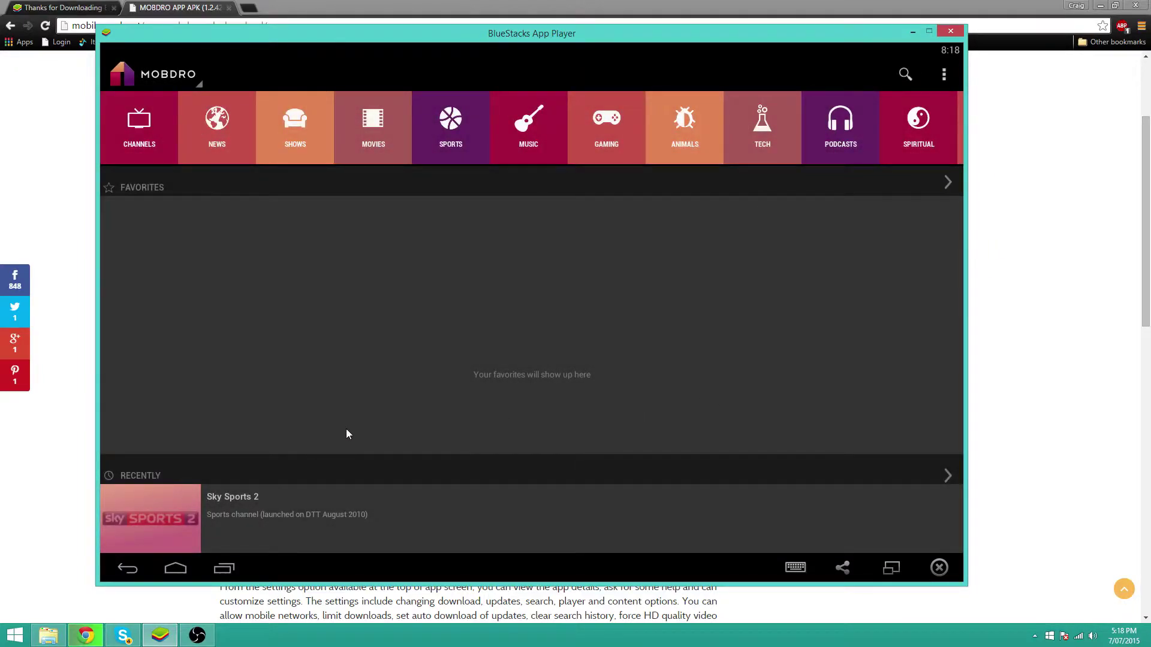
# - Open Mobdro's Sports category and look through its list of channels
pyautogui.moveTo(754, 157); pyautogui.dragTo(692, 182)
pyautogui.click(437, 123)
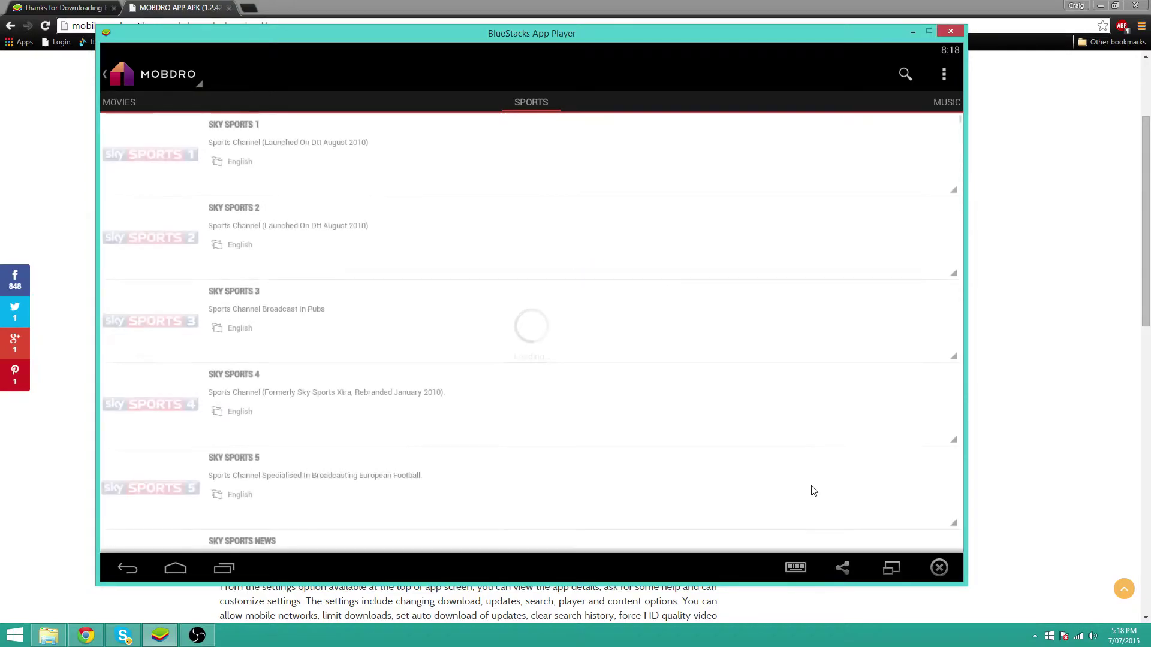
pyautogui.scroll(-5, 677, 450)
pyautogui.scroll(5, 660, 447)
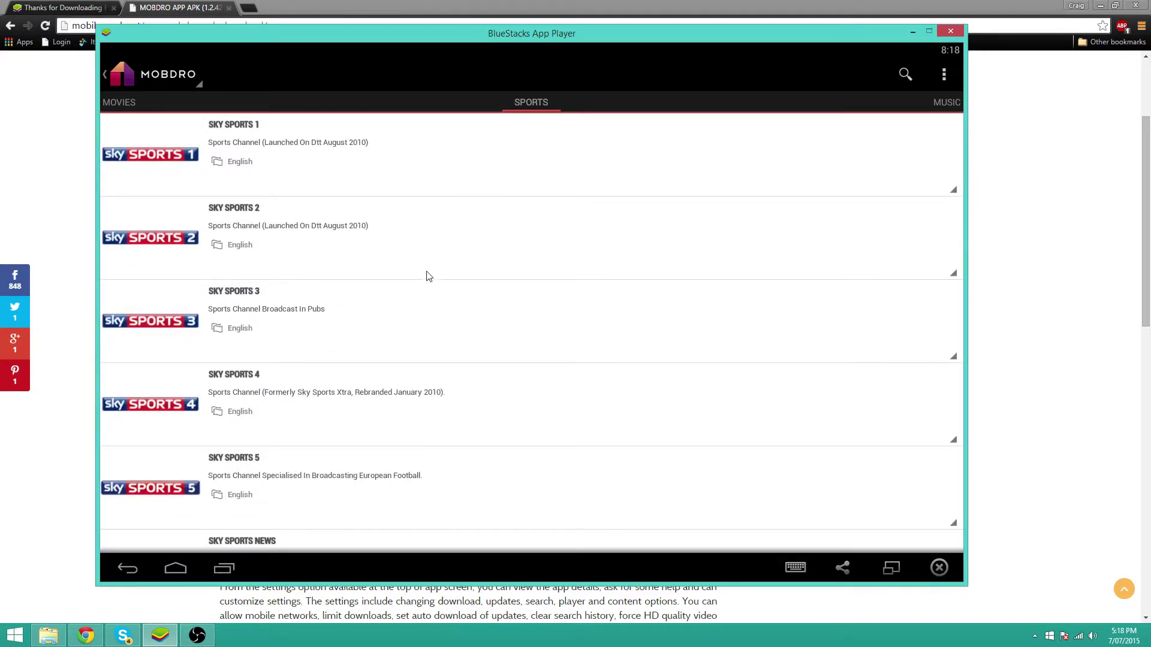
pyautogui.scroll(-4, 364, 401)
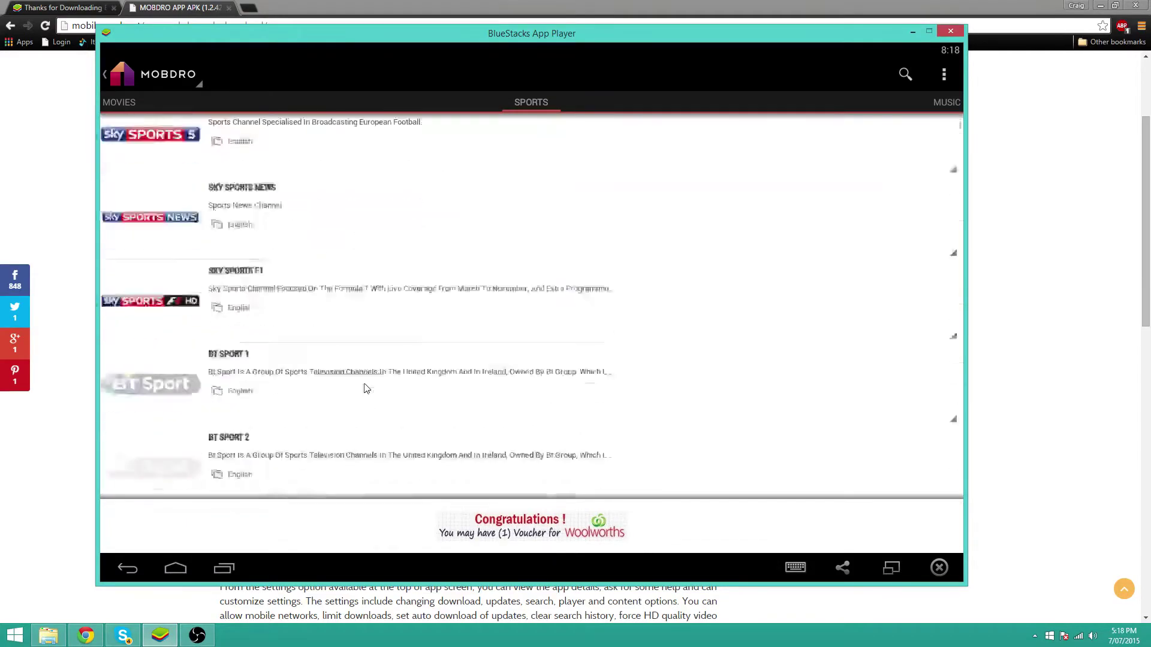
pyautogui.scroll(4, 367, 389)
pyautogui.scroll(-8, 365, 387)
pyautogui.scroll(5, 384, 393)
pyautogui.scroll(-5, 386, 386)
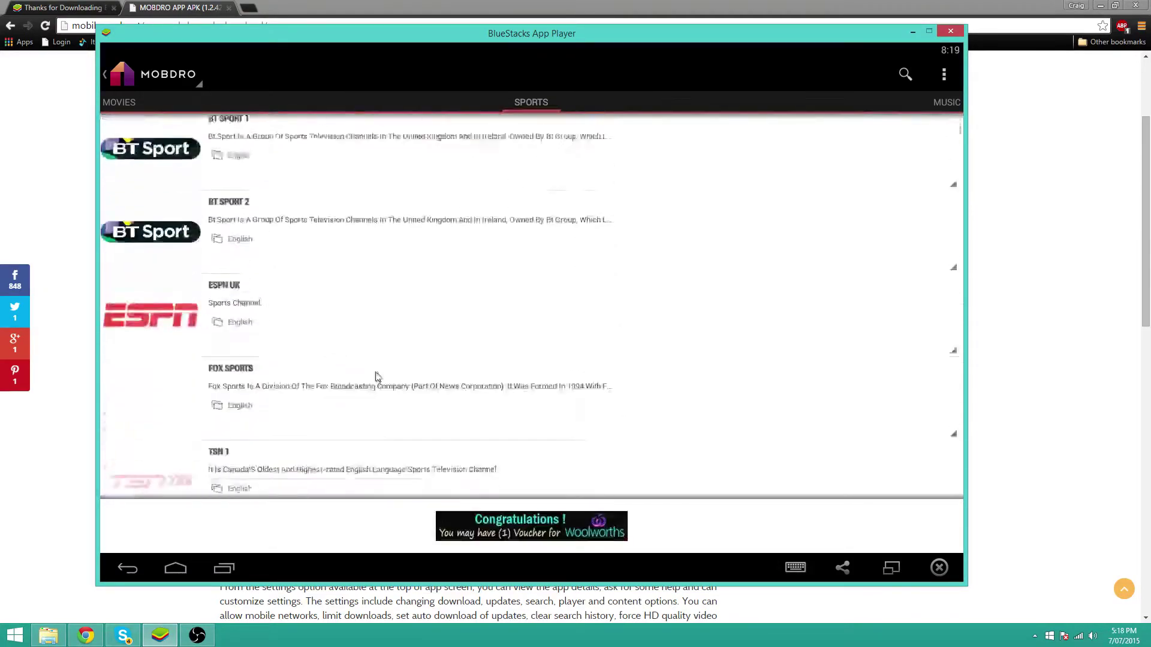
pyautogui.scroll(-3, 359, 270)
# - Try the ESPN UK and Sky Sports 1 streams from the sports channel list
pyautogui.click(342, 144)
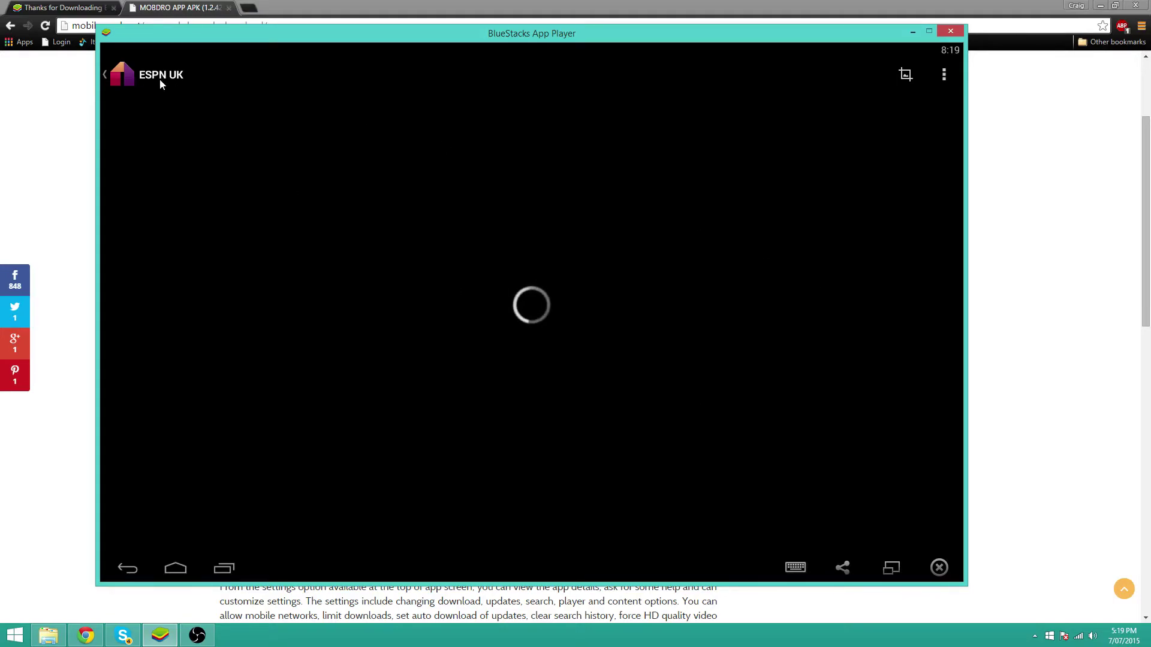
pyautogui.click(160, 77)
pyautogui.scroll(10, 692, 480)
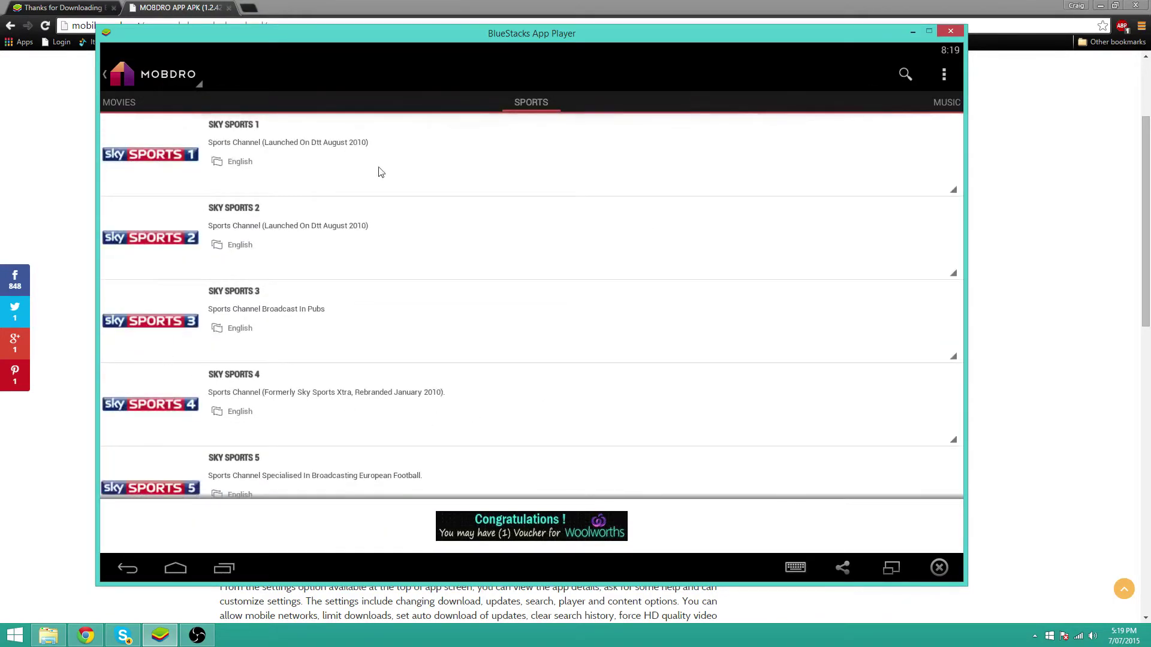
pyautogui.click(408, 174)
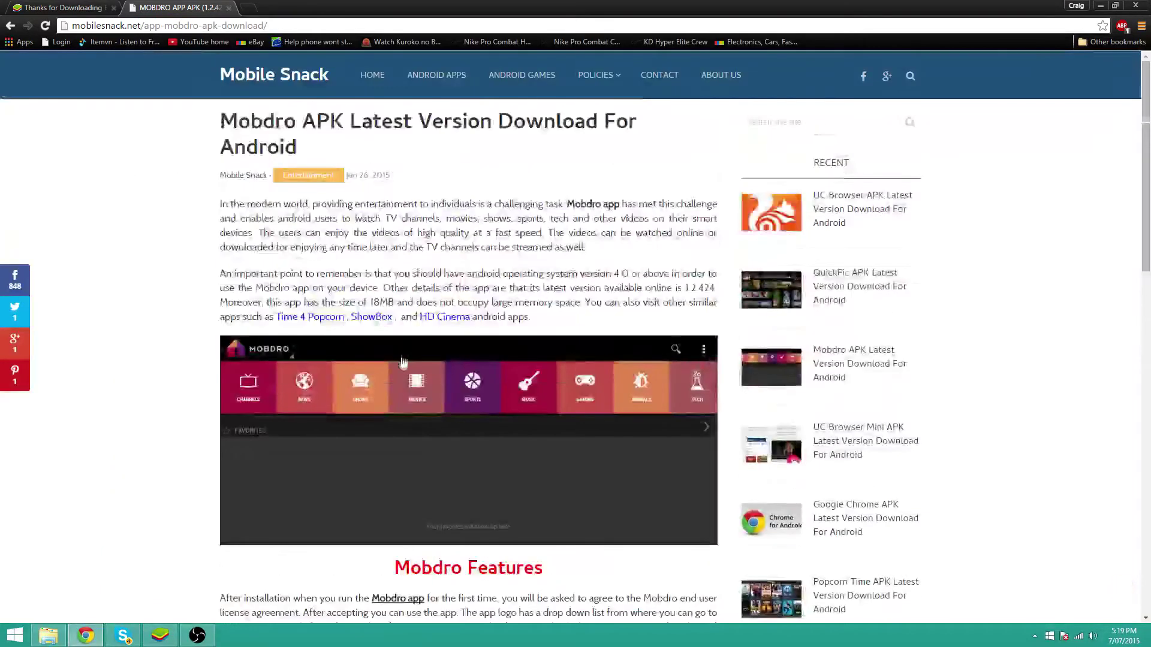
# - Switch back to Chrome and review the Mobdro APK download and installation instructions
pyautogui.scroll(-15, 406, 368)
pyautogui.scroll(5, 429, 388)
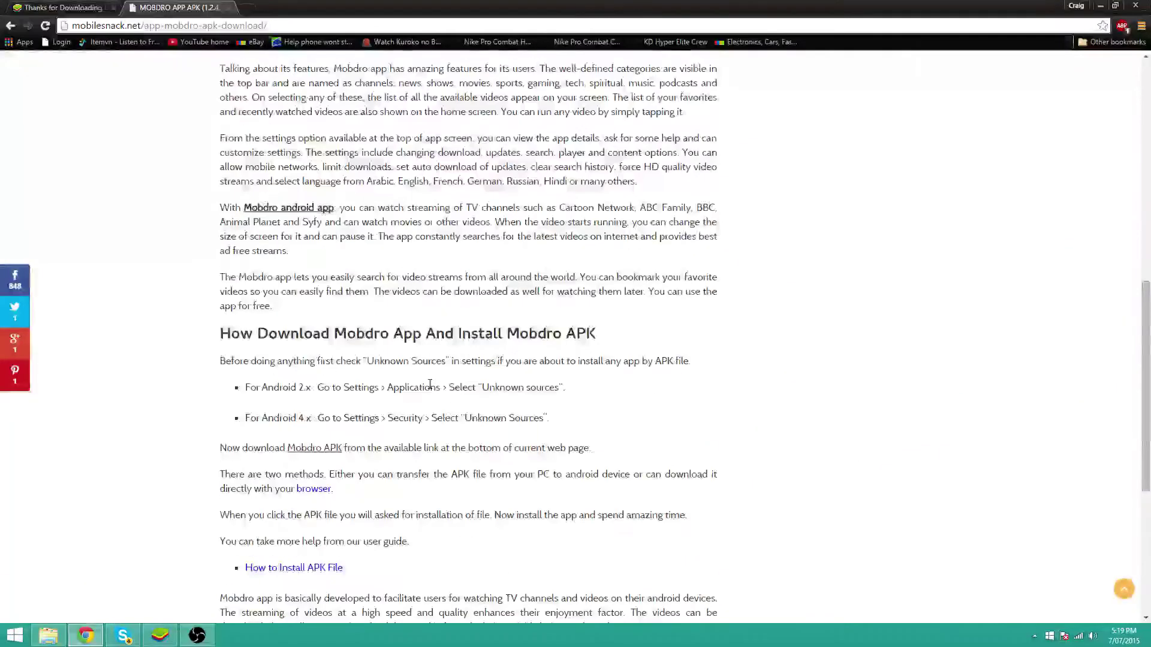
# - Switch back to BlueStacks, leave the Sky Sports 1 stream, and close the BlueStacks App Player
pyautogui.scroll(-4, 474, 443)
pyautogui.scroll(2, 680, 500)
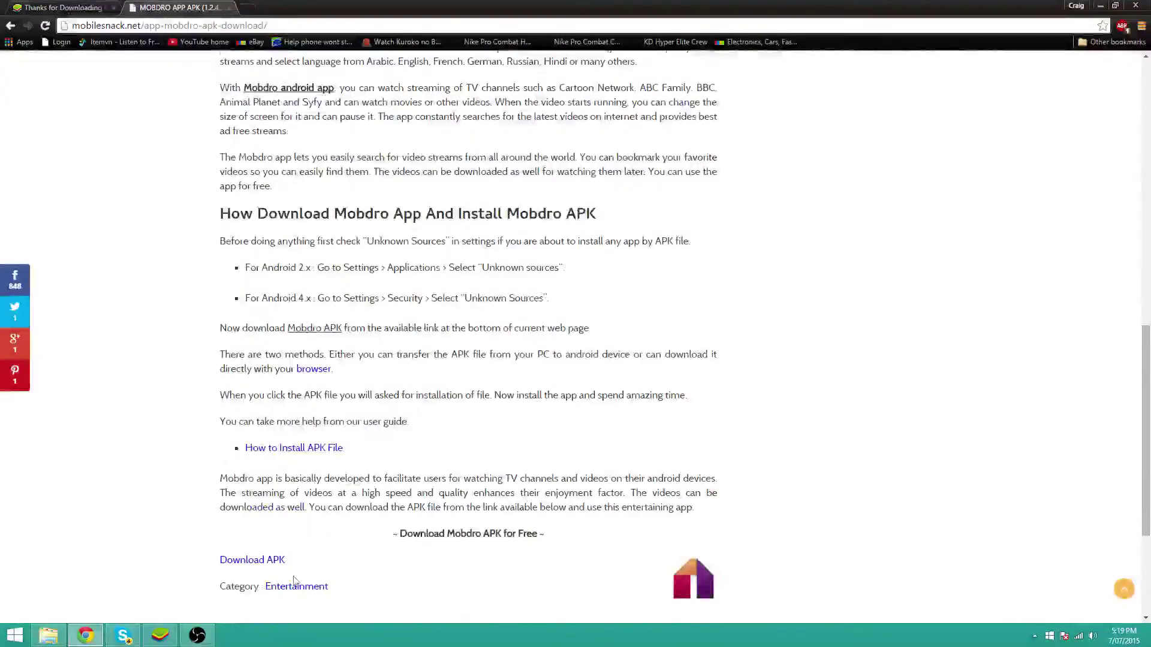
pyautogui.click(197, 636)
pyautogui.click(159, 639)
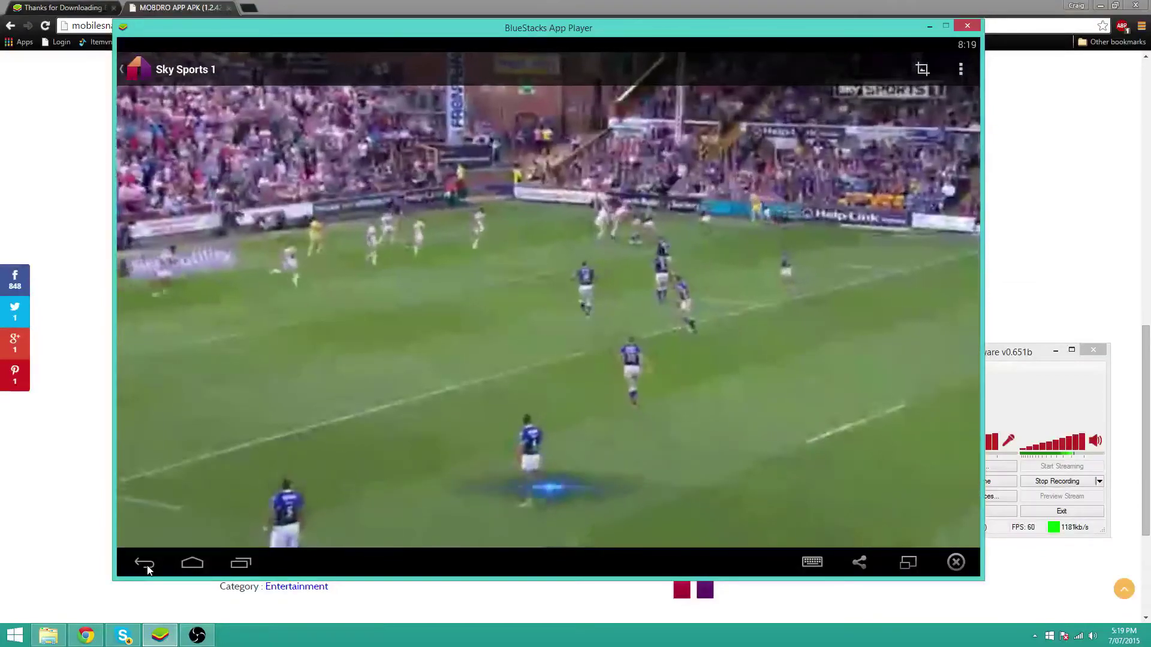
pyautogui.click(145, 566)
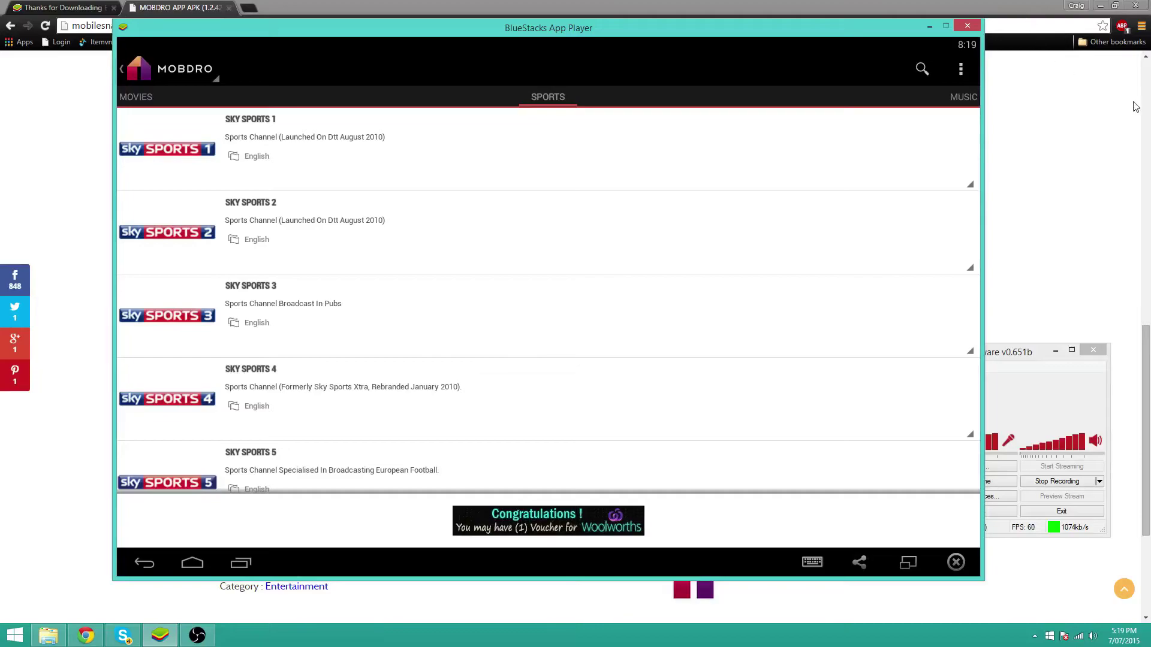
pyautogui.click(967, 25)
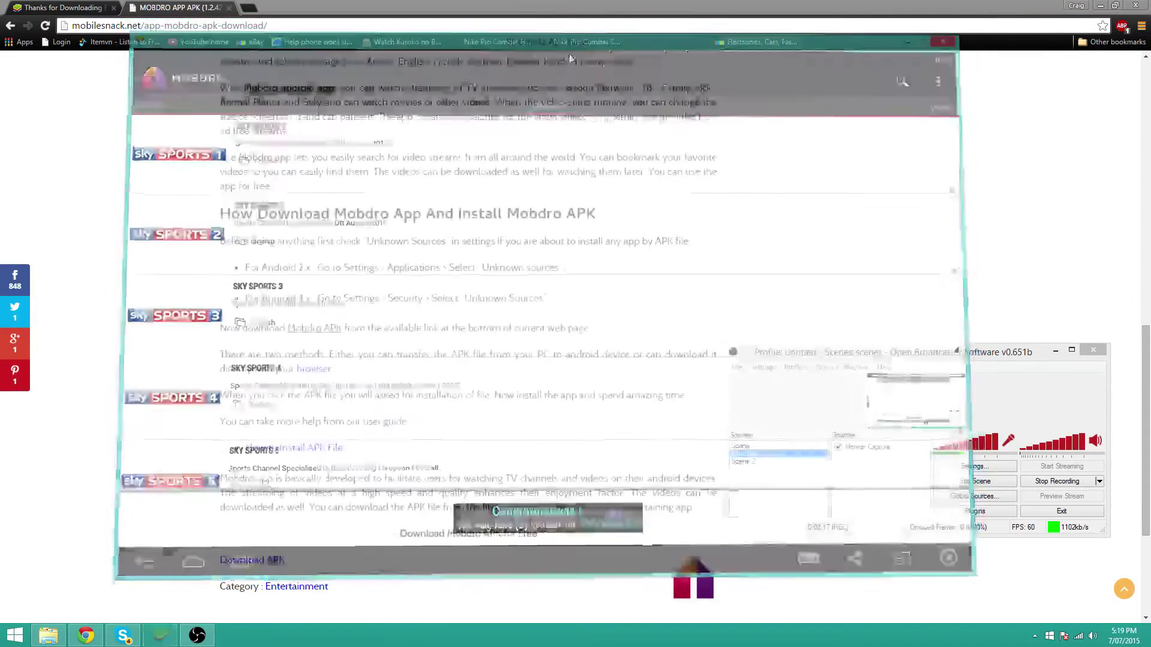
# - Review the Mobdro APK article in Chrome, from the installation instructions and features back up to the introduction
pyautogui.click(501, 327)
pyautogui.scroll(5, 521, 321)
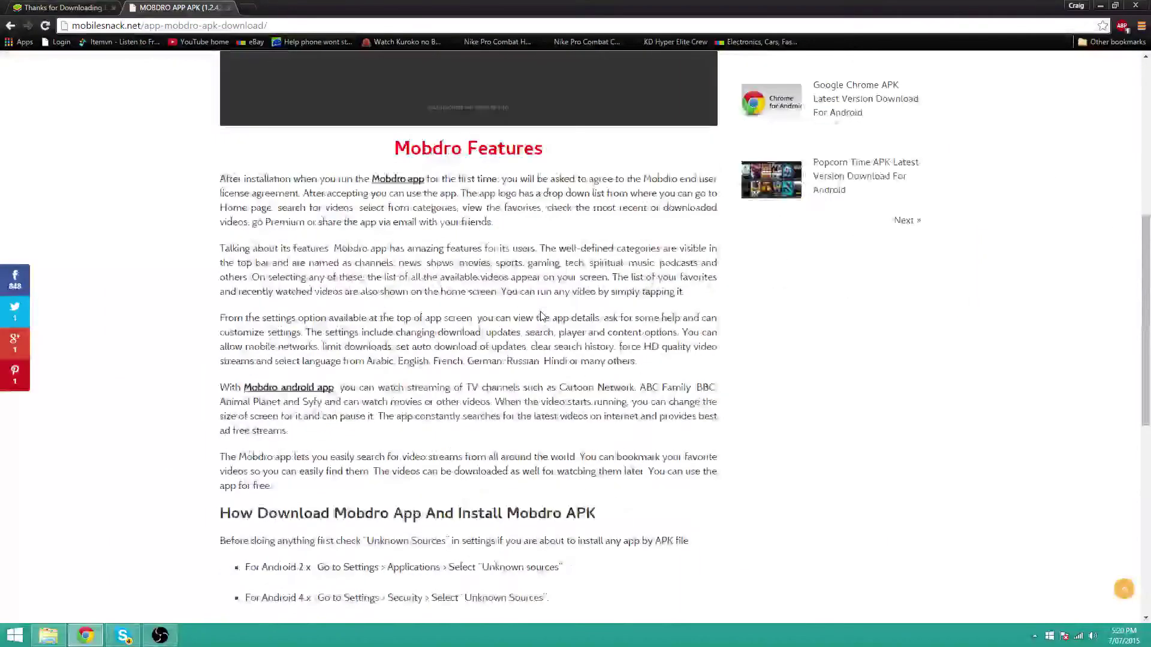
pyautogui.scroll(5, 540, 315)
pyautogui.scroll(-6, 538, 313)
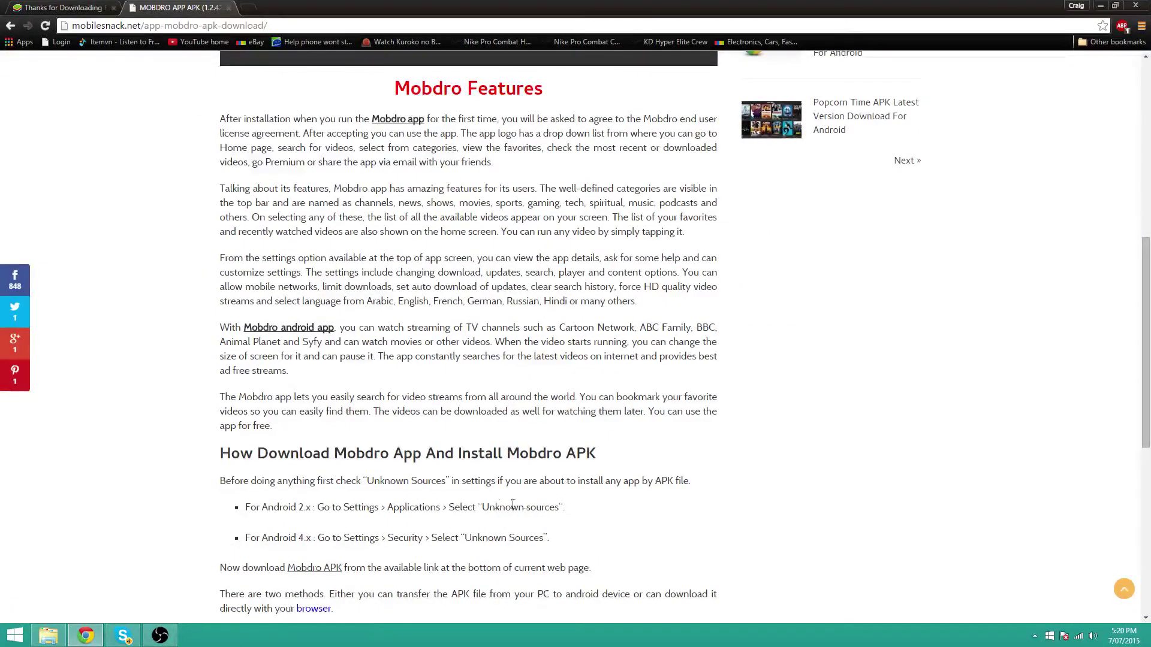
pyautogui.scroll(5, 552, 503)
pyautogui.scroll(2, 553, 500)
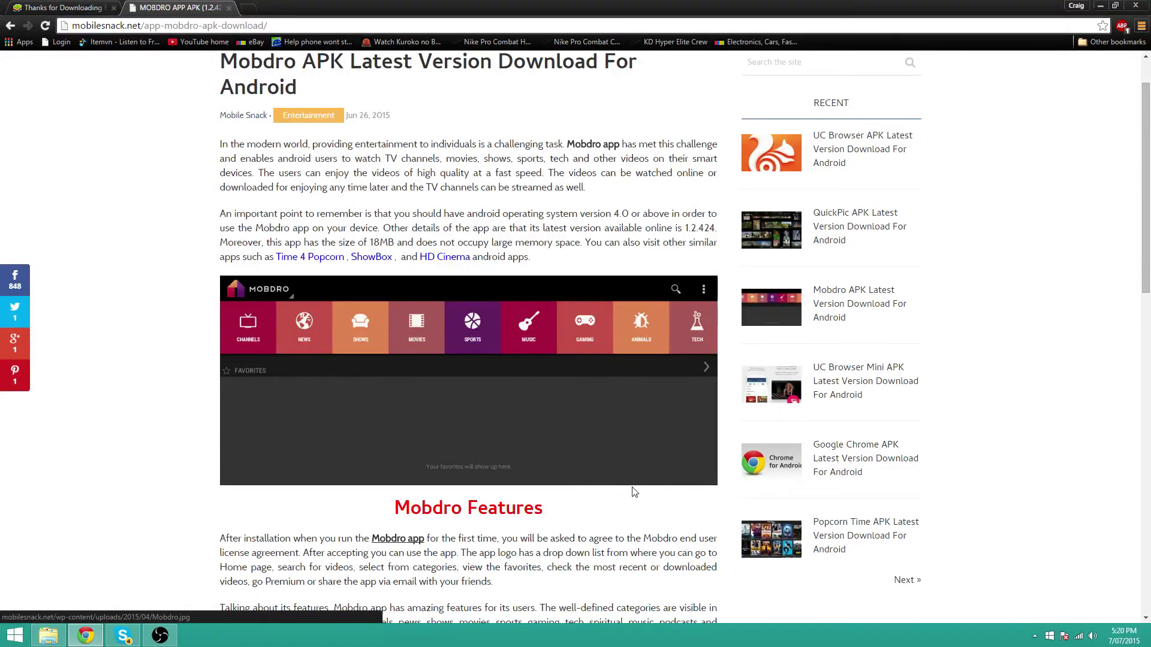
pyautogui.scroll(1, 618, 471)
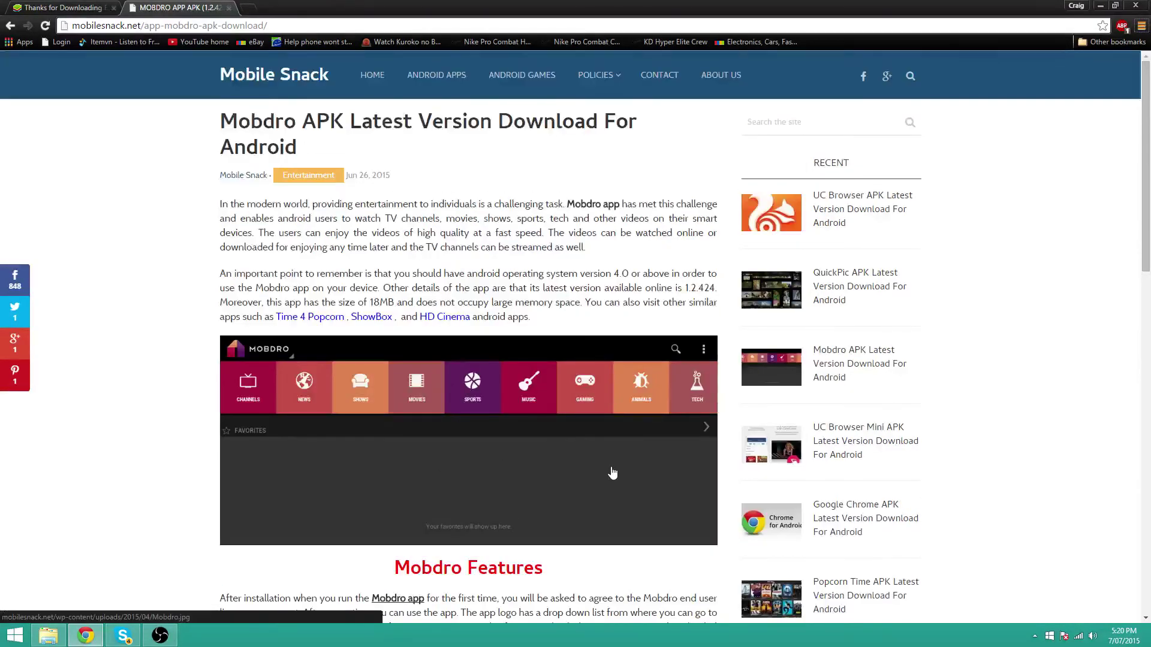
pyautogui.click(160, 636)
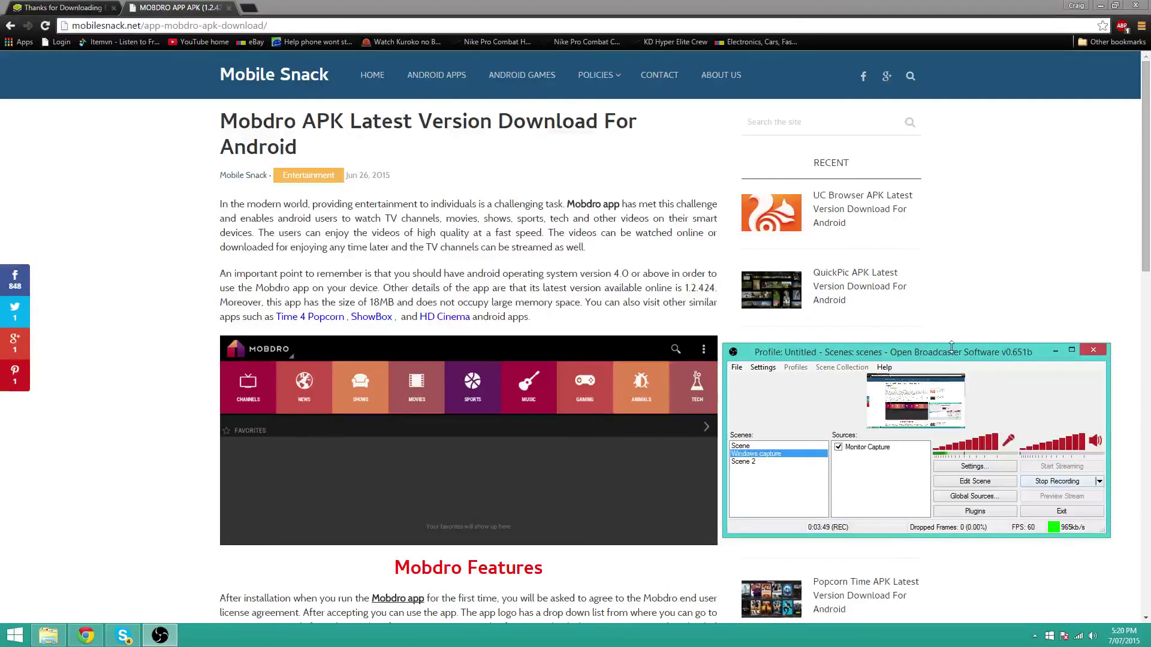